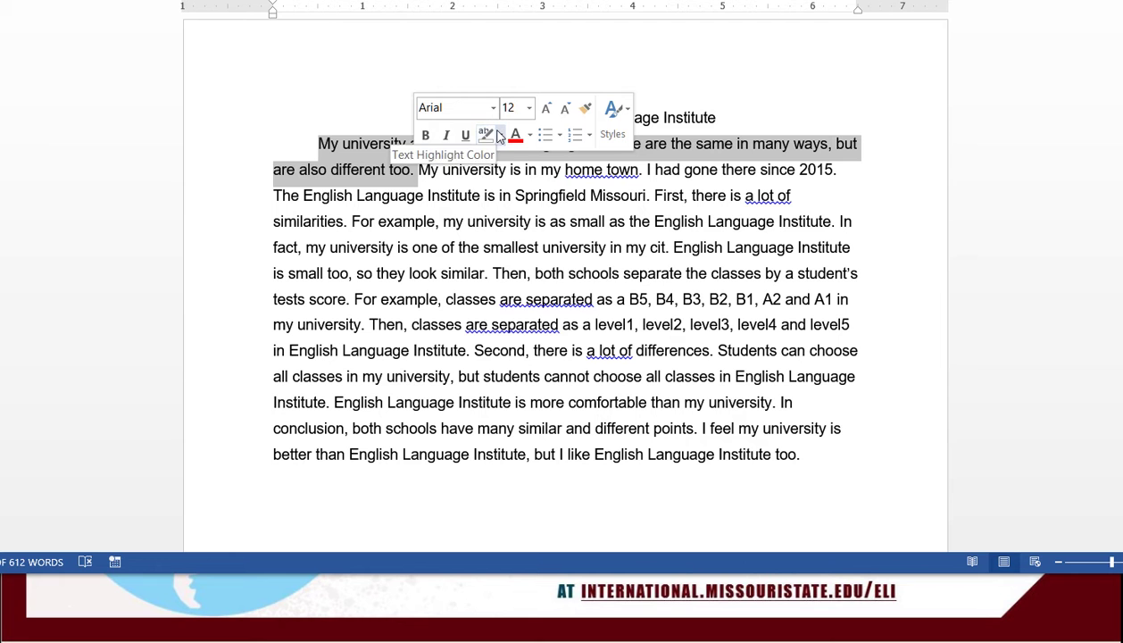
# Highlight the topic sentence, "My university and the English Language Institute are the same in many ways, but are also different too.", in yellow.
pyautogui.click(498, 134)
pyautogui.click(489, 162)
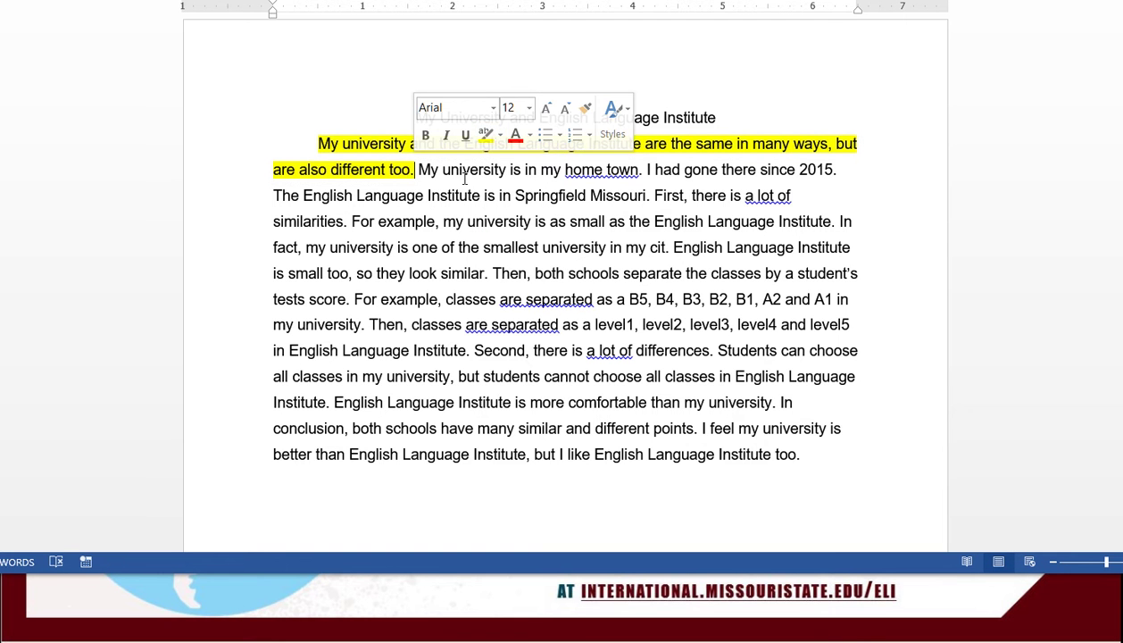
pyautogui.click(461, 171)
# Underline the sentence "First, there is a lot of similarities." that follows the background information.
pyautogui.moveTo(419, 171); pyautogui.dragTo(652, 213)
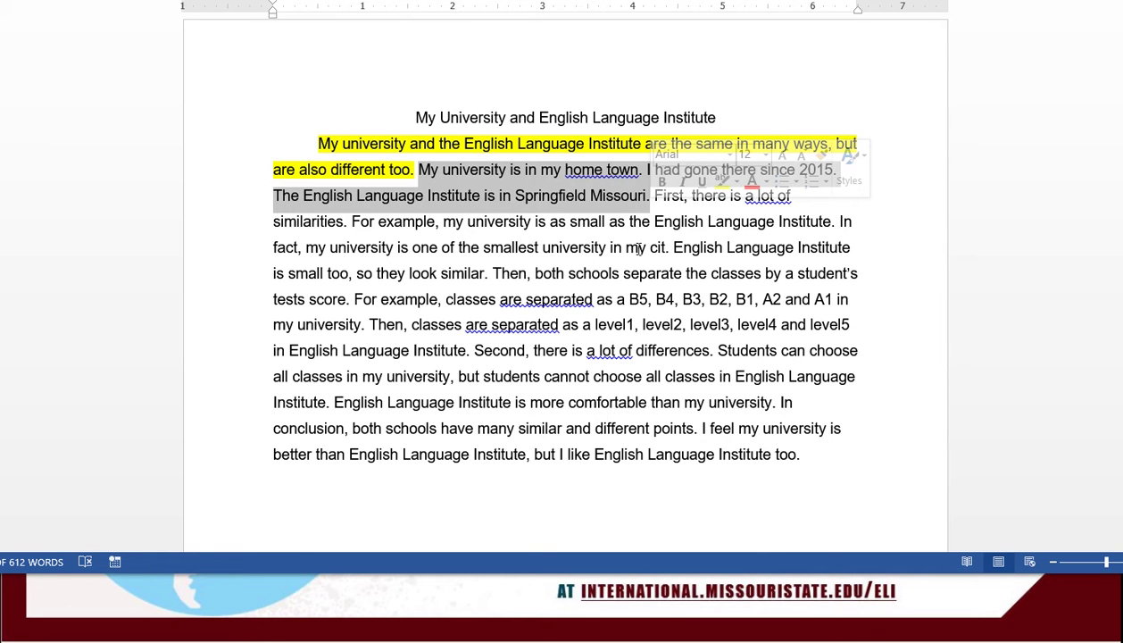
pyautogui.click(640, 216)
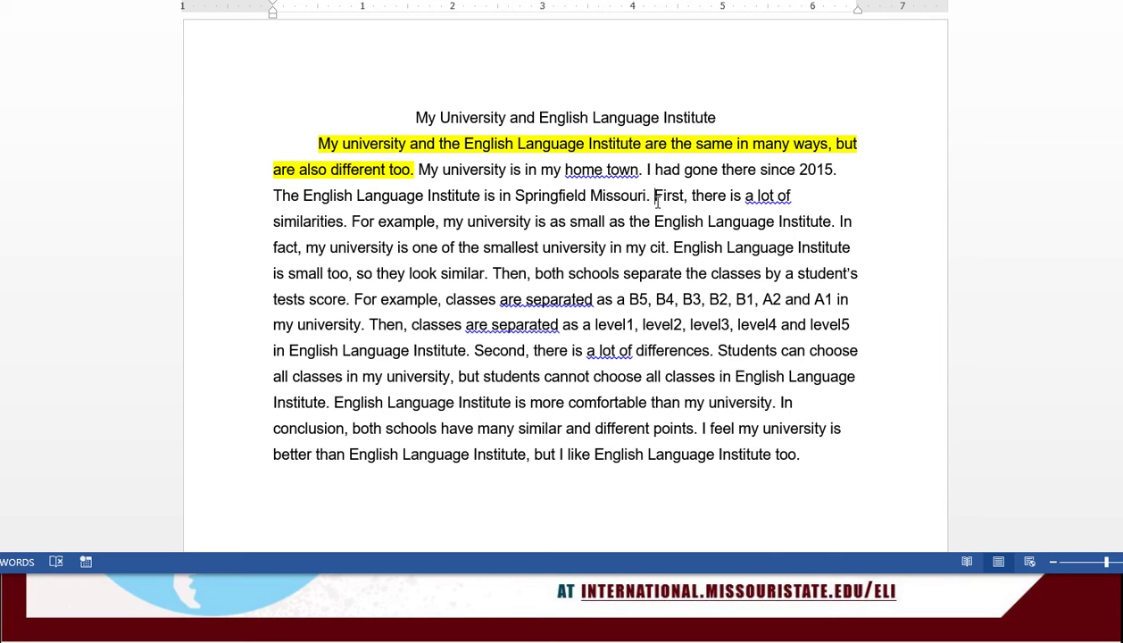
pyautogui.moveTo(654, 196); pyautogui.dragTo(347, 229)
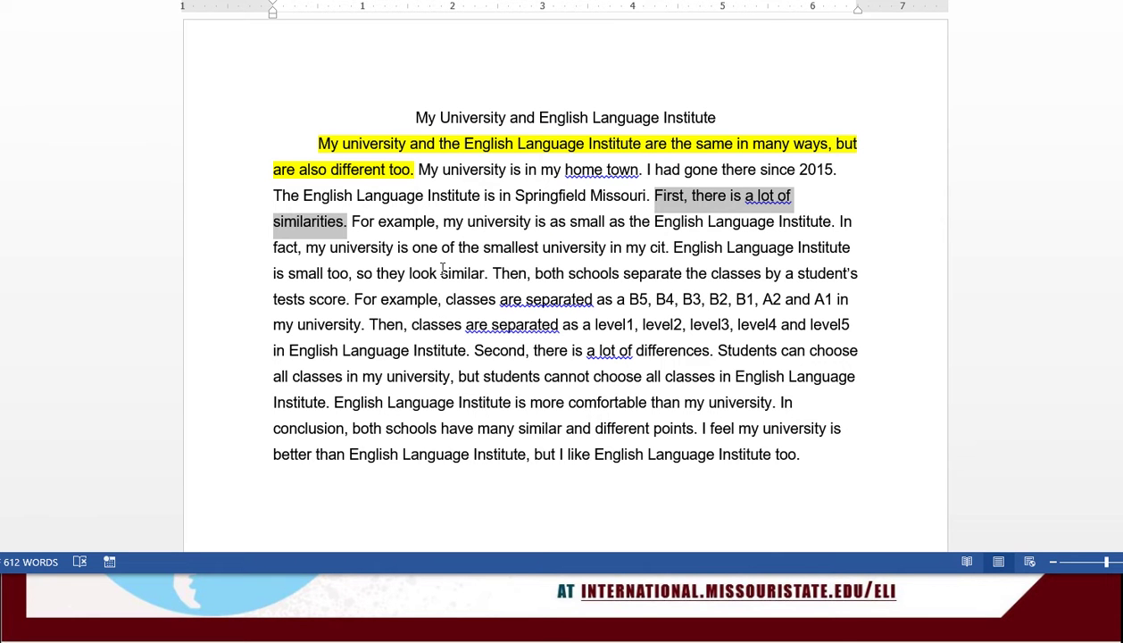
pyautogui.hotkey('ctrl', 'u')
pyautogui.click(469, 228)
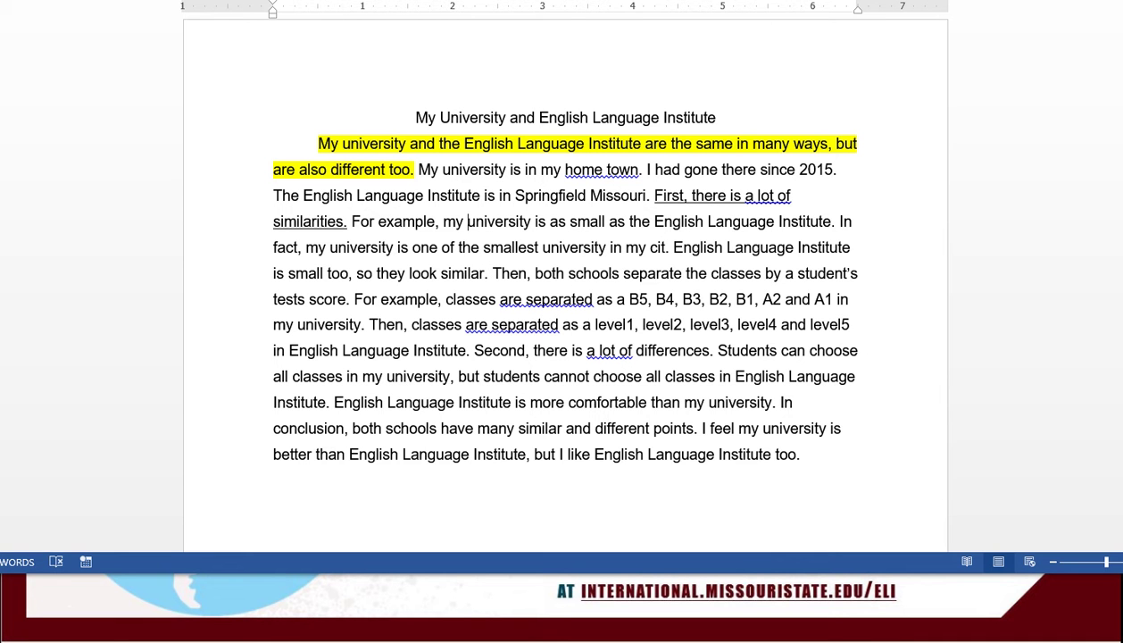
# Underline the two similarity points "both schools separate the classes" and "as small as".
pyautogui.moveTo(569, 273); pyautogui.dragTo(761, 276)
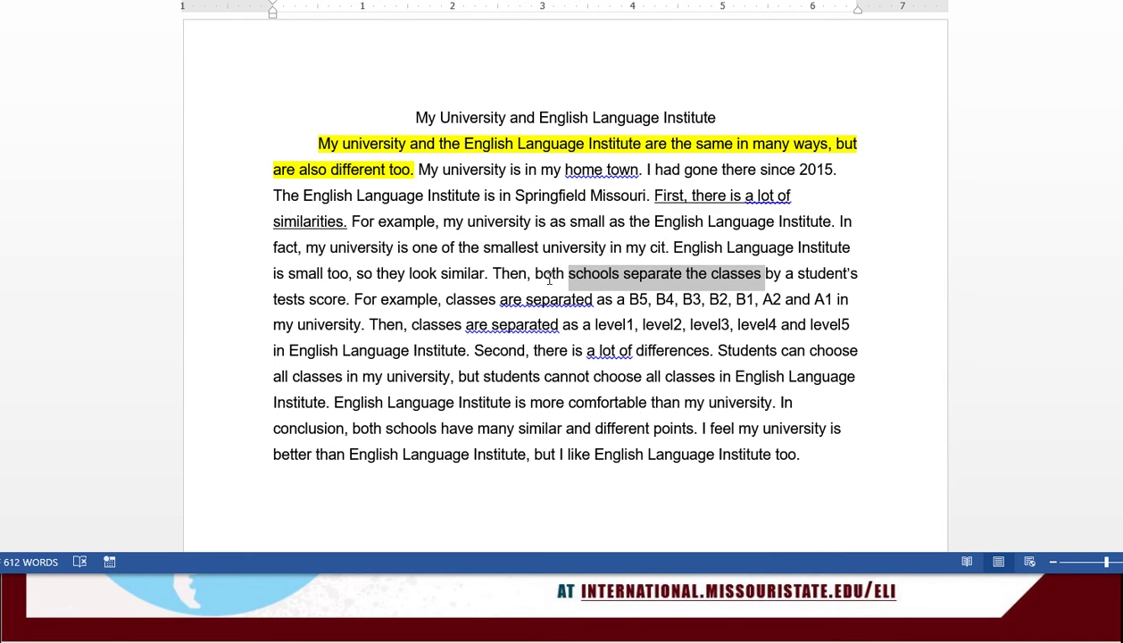
pyautogui.moveTo(536, 275); pyautogui.dragTo(751, 283)
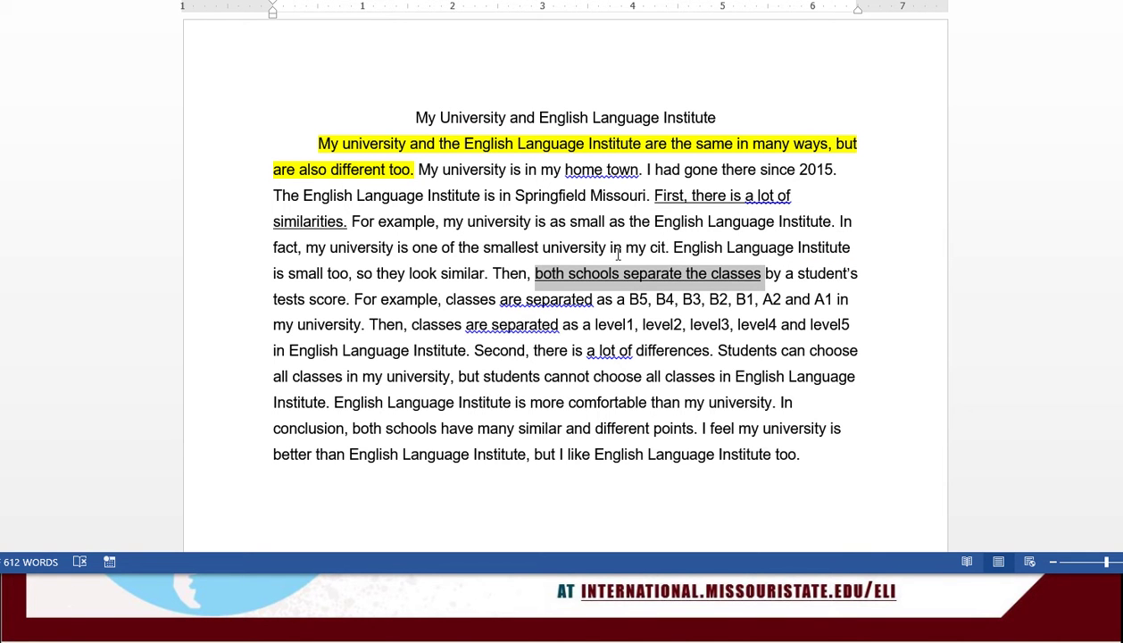
pyautogui.moveTo(561, 223); pyautogui.dragTo(618, 224)
pyautogui.click(558, 224)
pyautogui.click(679, 191)
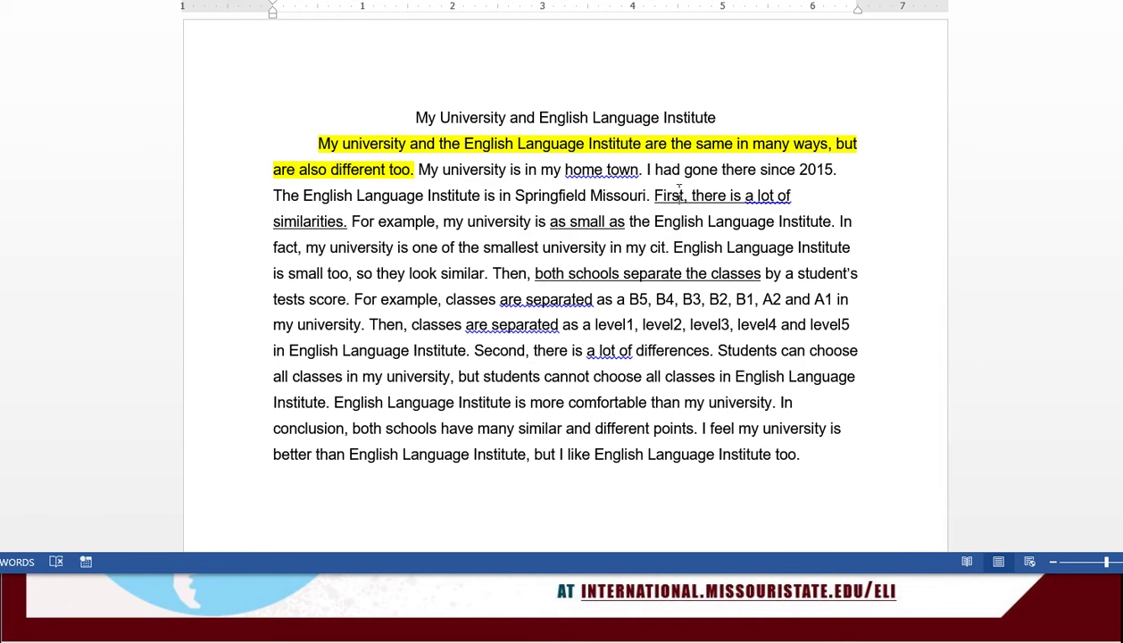
pyautogui.click(566, 222)
pyautogui.click(568, 275)
# Strike through the first "For example", just after the underlined similarities sentence.
pyautogui.moveTo(354, 221); pyautogui.dragTo(419, 222)
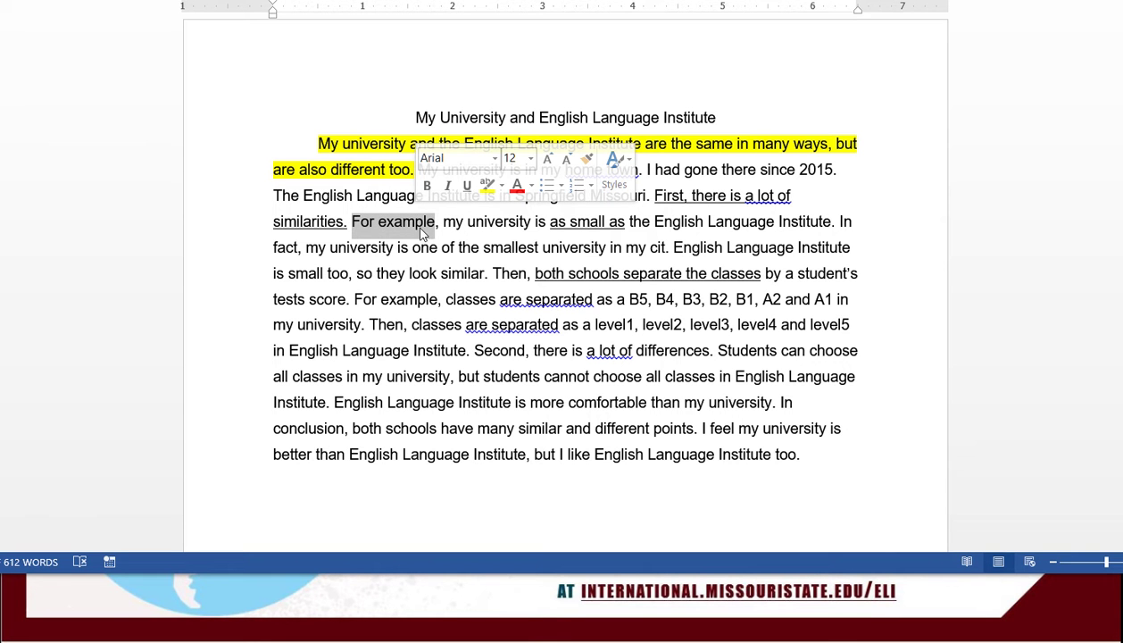
pyautogui.click(442, 249)
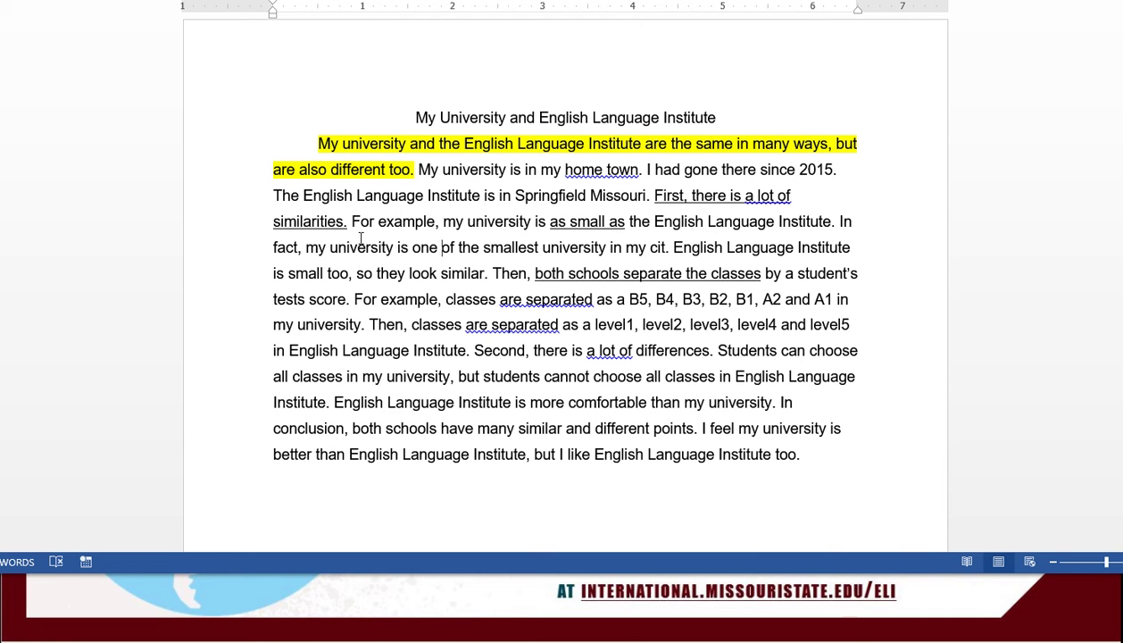
pyautogui.moveTo(351, 222); pyautogui.dragTo(426, 223)
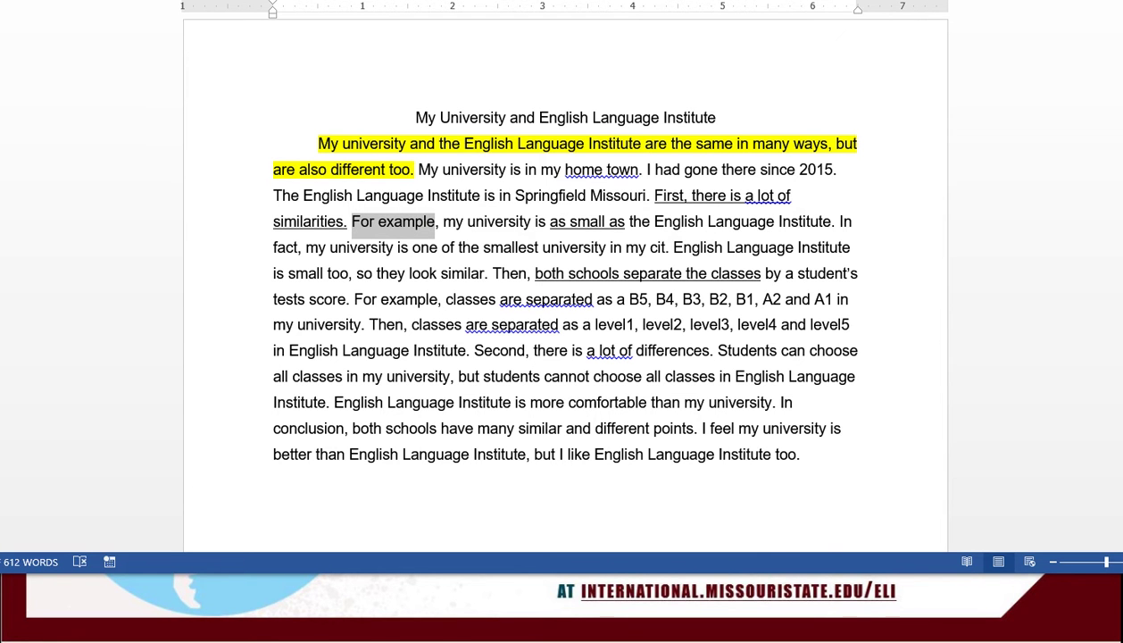
pyautogui.click(445, 2)
pyautogui.click(502, 247)
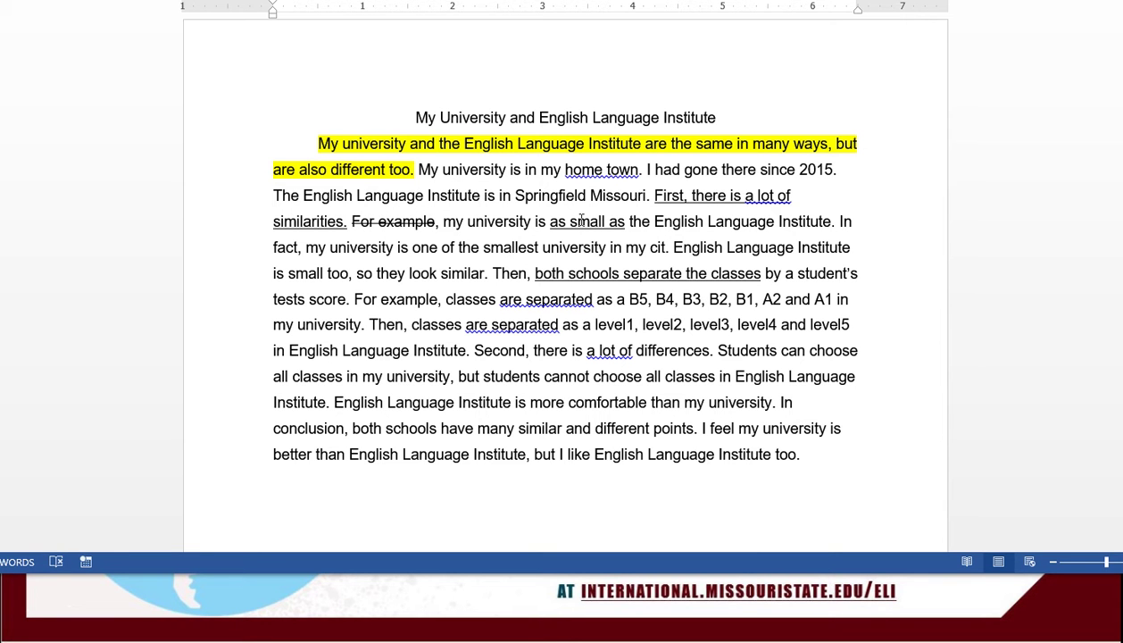
pyautogui.click(575, 221)
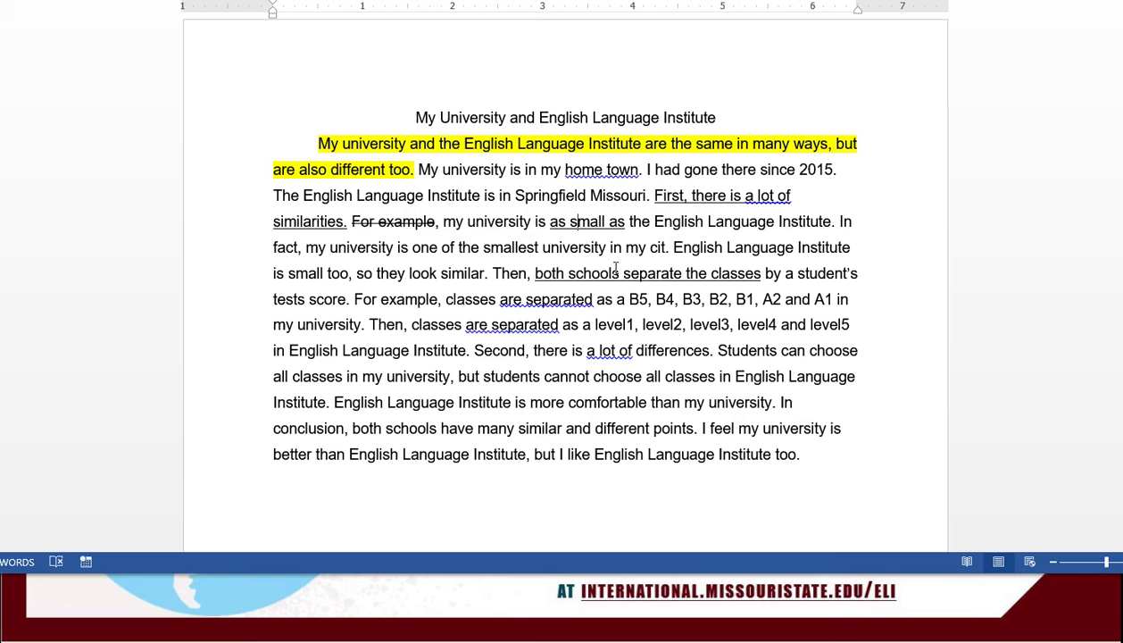
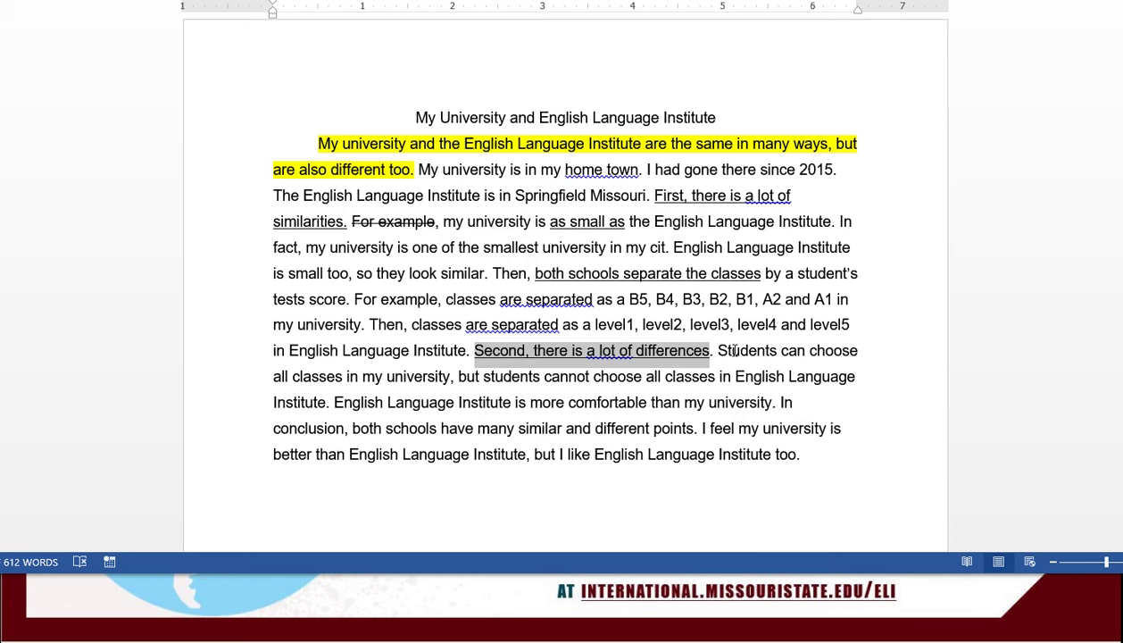
# Underline the two difference points "can choose all classes" and "comfortable".
pyautogui.moveTo(782, 350); pyautogui.dragTo(342, 382)
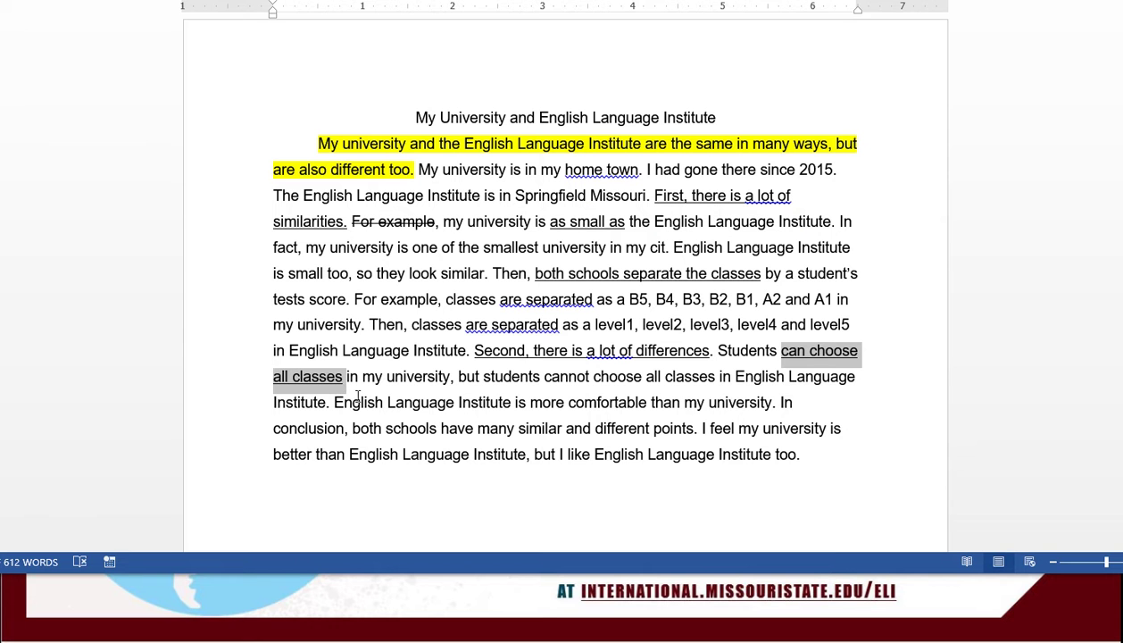
pyautogui.moveTo(534, 398); pyautogui.dragTo(656, 404)
pyautogui.doubleClick(610, 403)
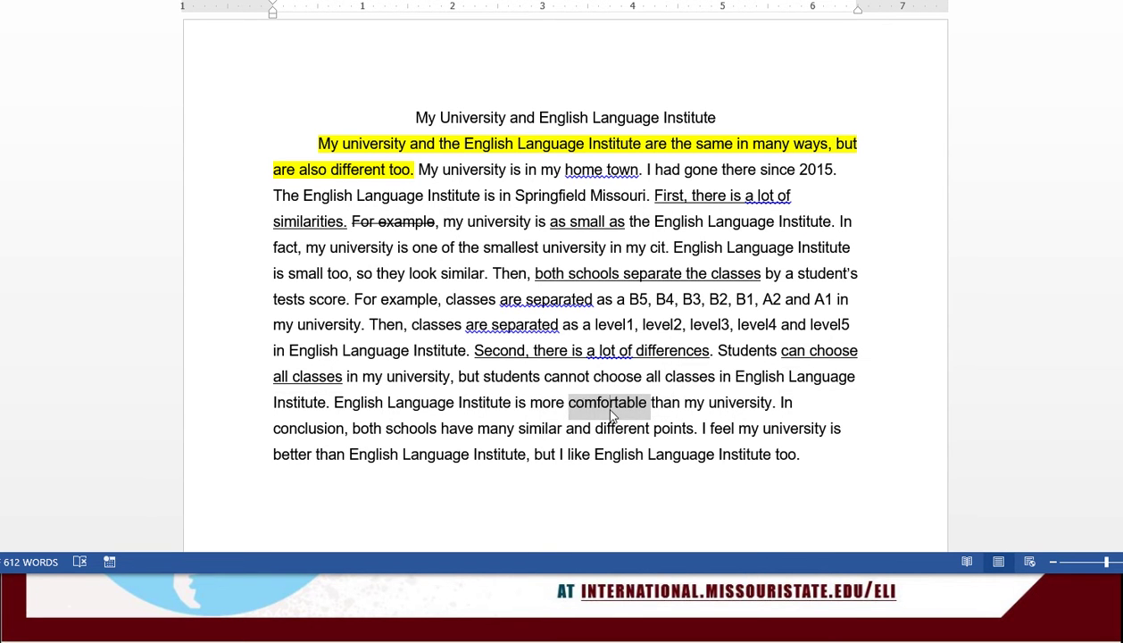
pyautogui.hotkey('ctrl', 'u')
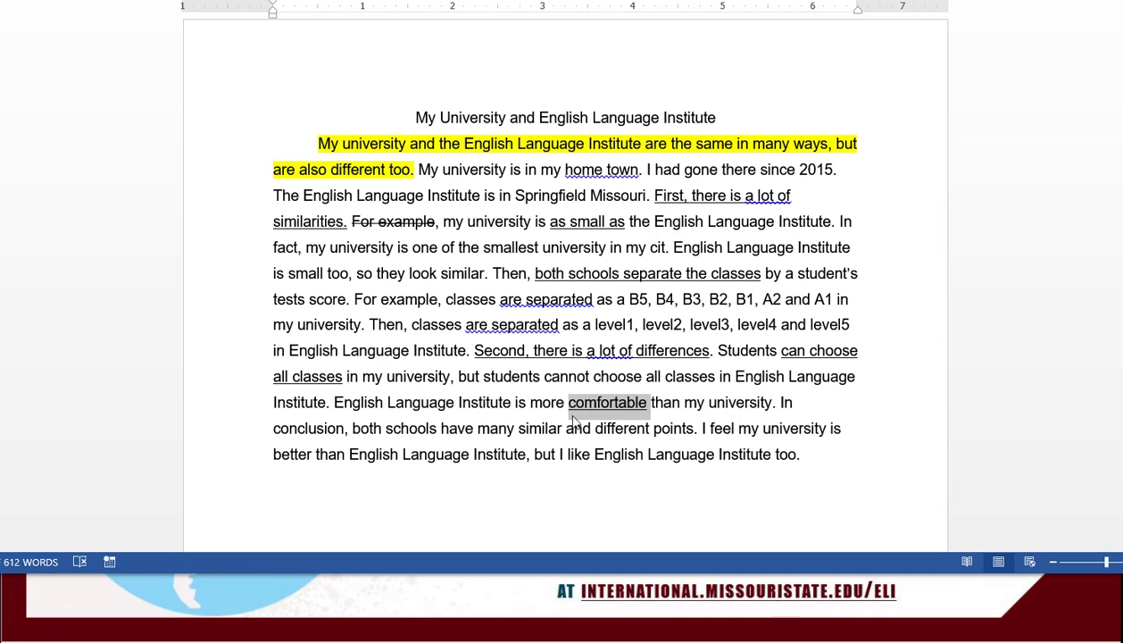
# Underline "In conclusion" and the paragraph's final sentence, which begins "I feel my university is better".
pyautogui.moveTo(779, 402); pyautogui.dragTo(344, 431)
pyautogui.hotkey('ctrl', 'u')
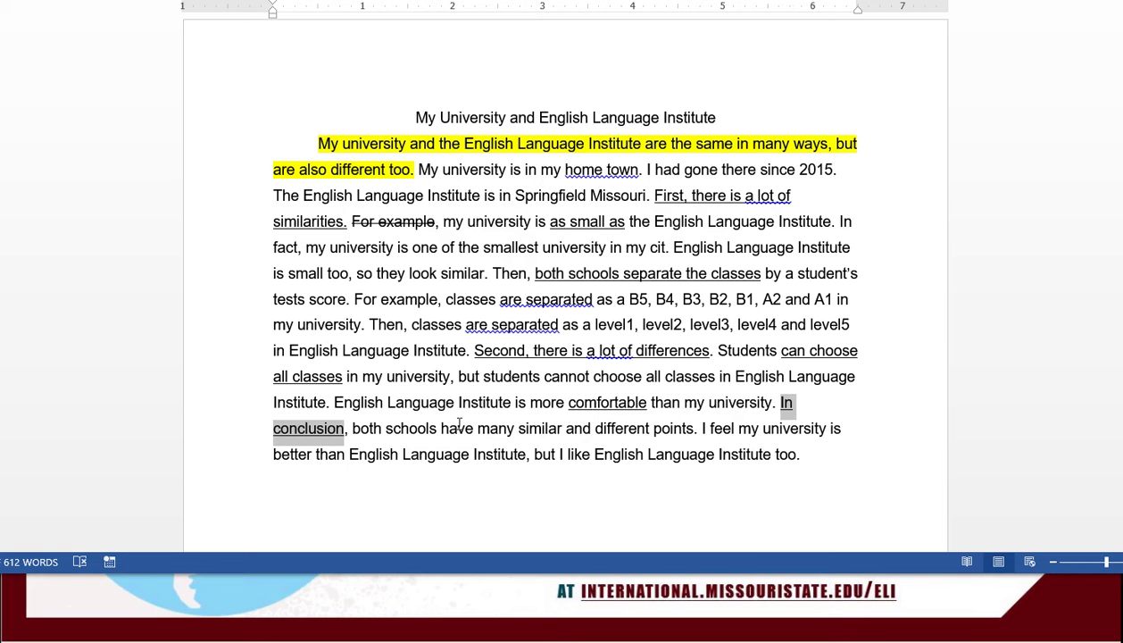
pyautogui.moveTo(699, 421); pyautogui.dragTo(802, 460)
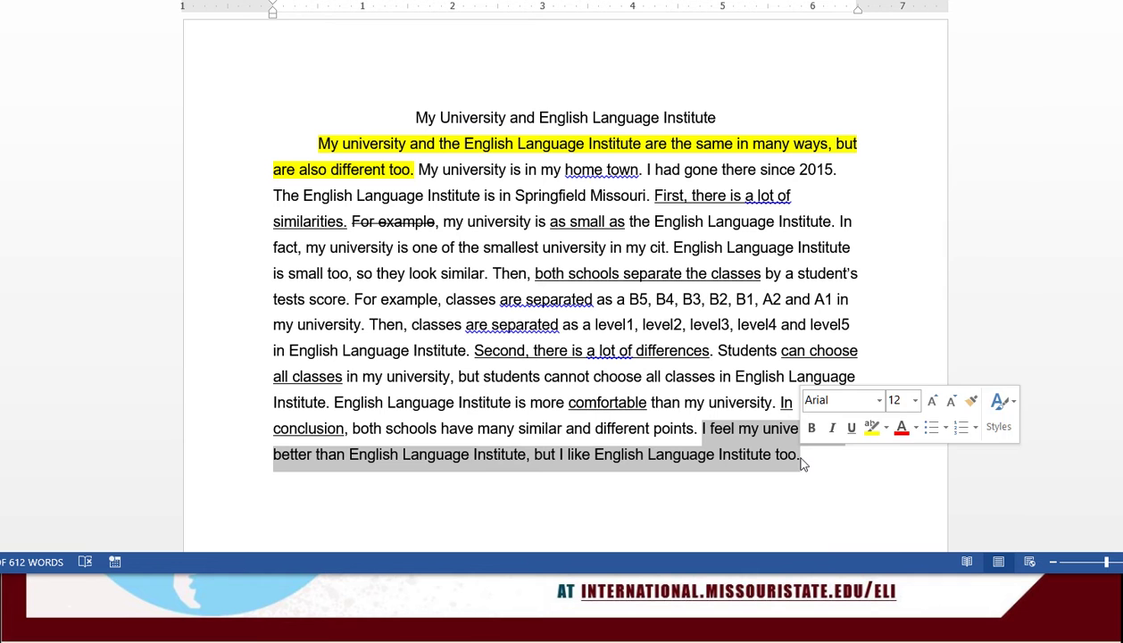
pyautogui.hotkey('ctrl', 'u')
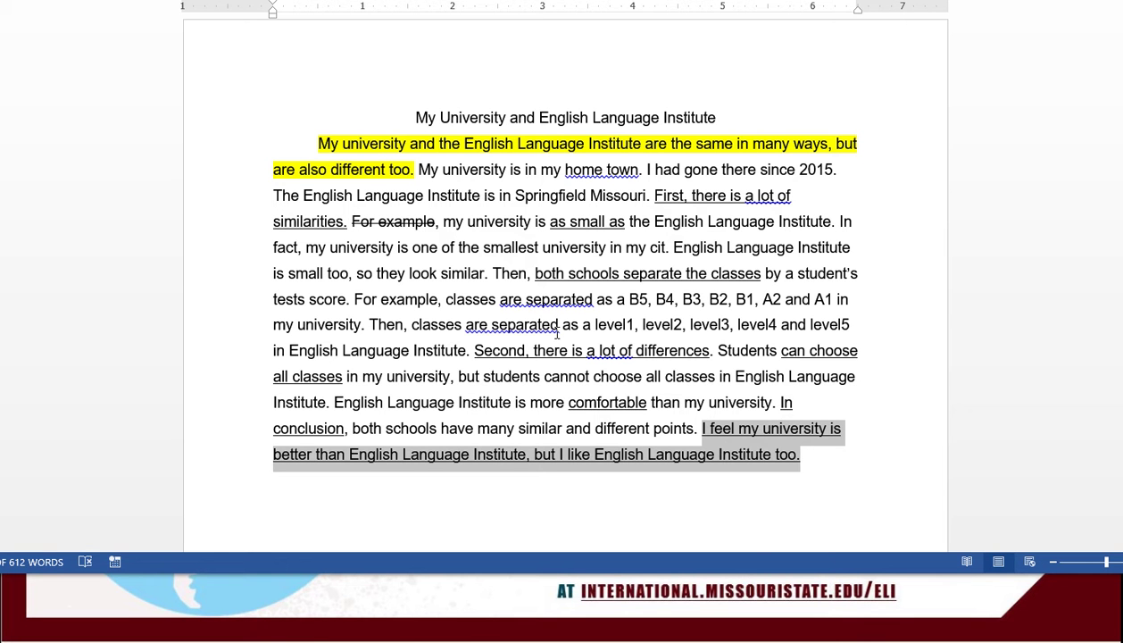
pyautogui.click(496, 303)
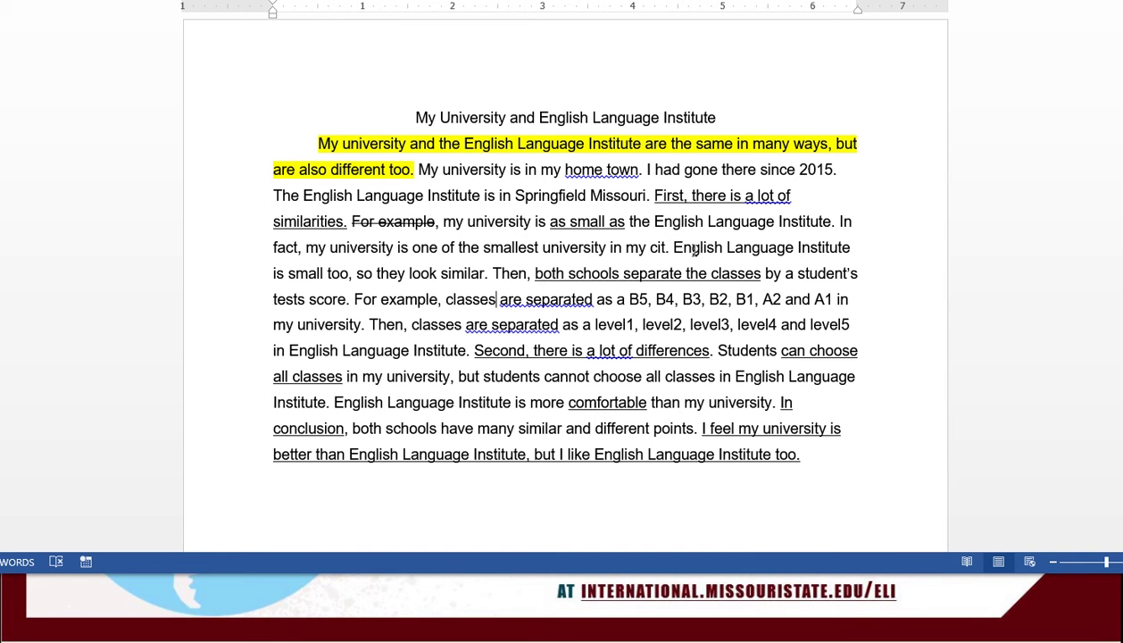
# Strike through the repetitive sentence "English Language Institute is small too, so they look similar.".
pyautogui.moveTo(673, 250); pyautogui.dragTo(487, 276)
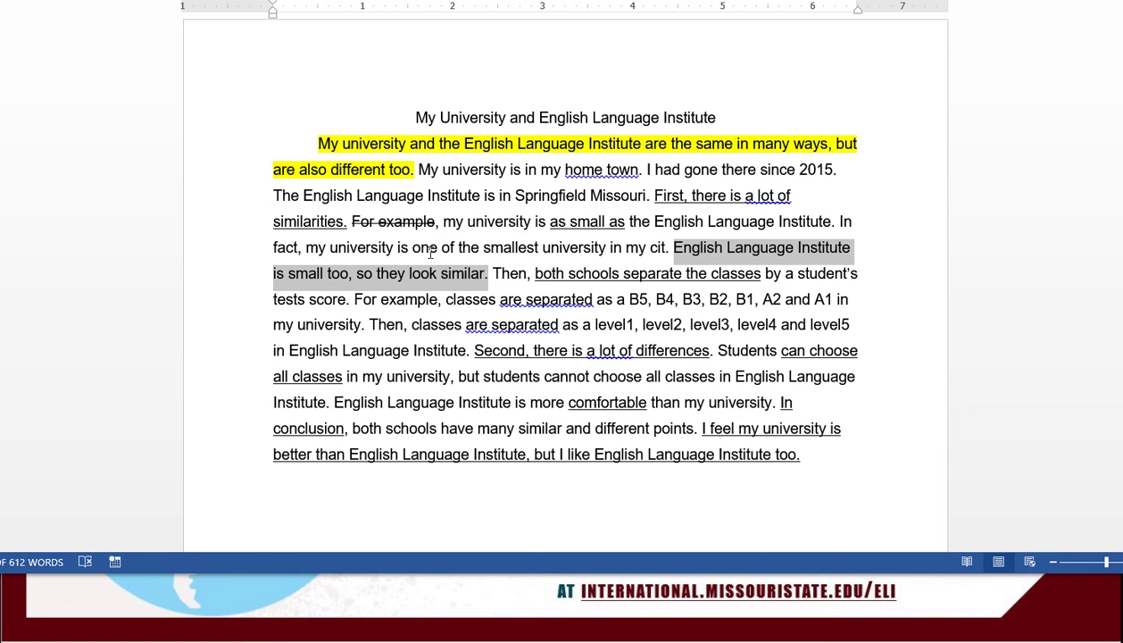
pyautogui.moveTo(467, 221); pyautogui.dragTo(487, 273)
pyautogui.hotkey('alt', 'h')
pyautogui.press('4')
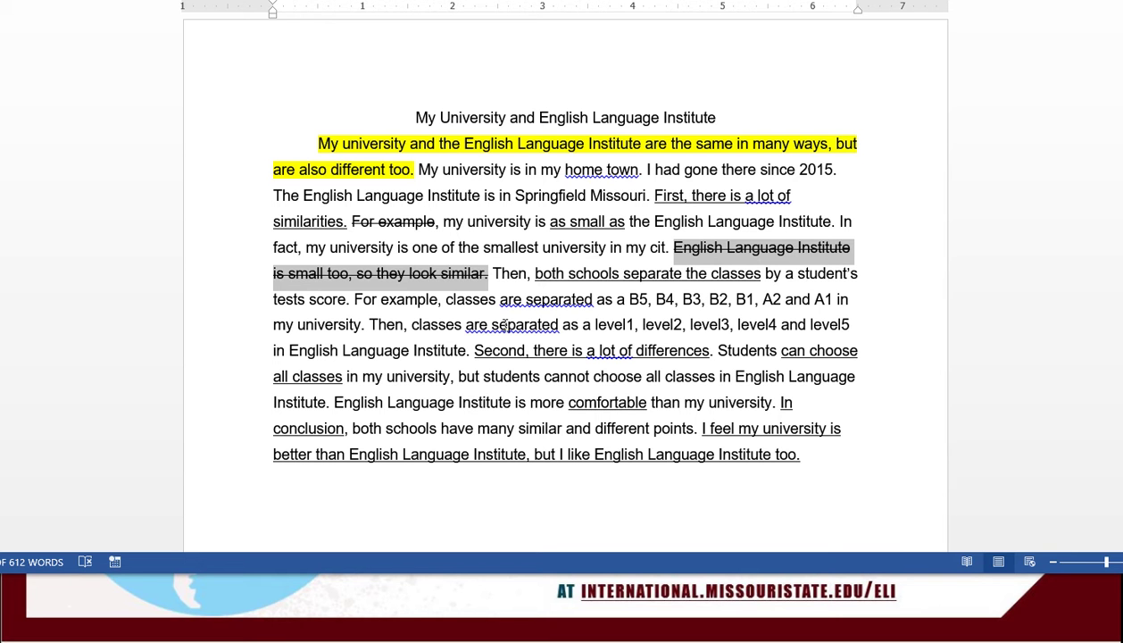
pyautogui.click(493, 275)
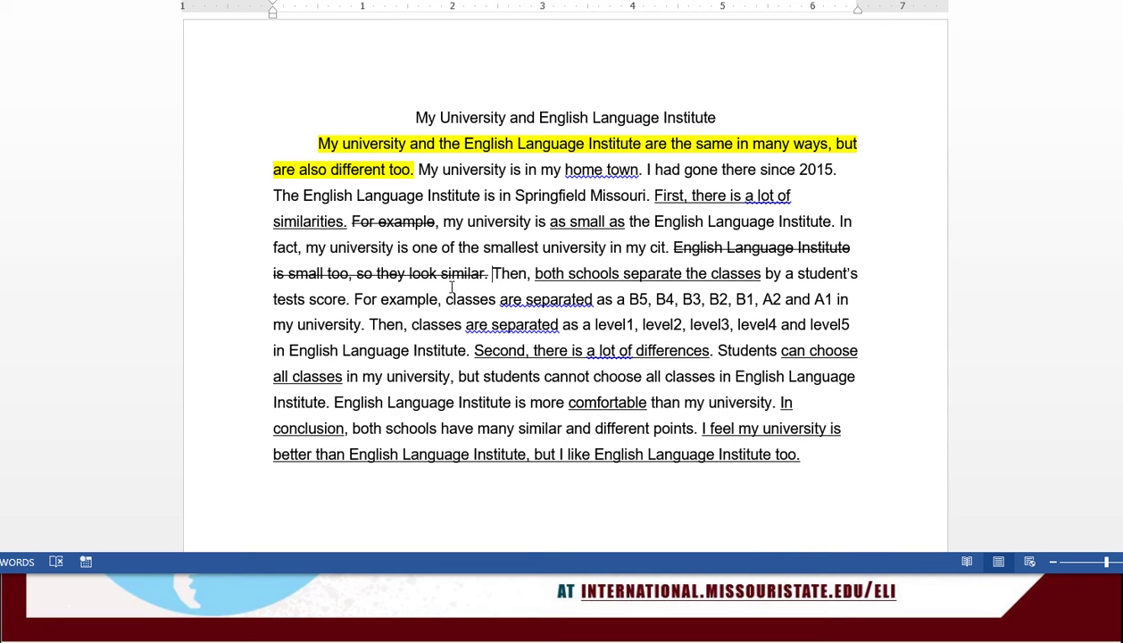
# Color the "For example" that follows "tests score." green.
pyautogui.moveTo(355, 299); pyautogui.dragTo(420, 298)
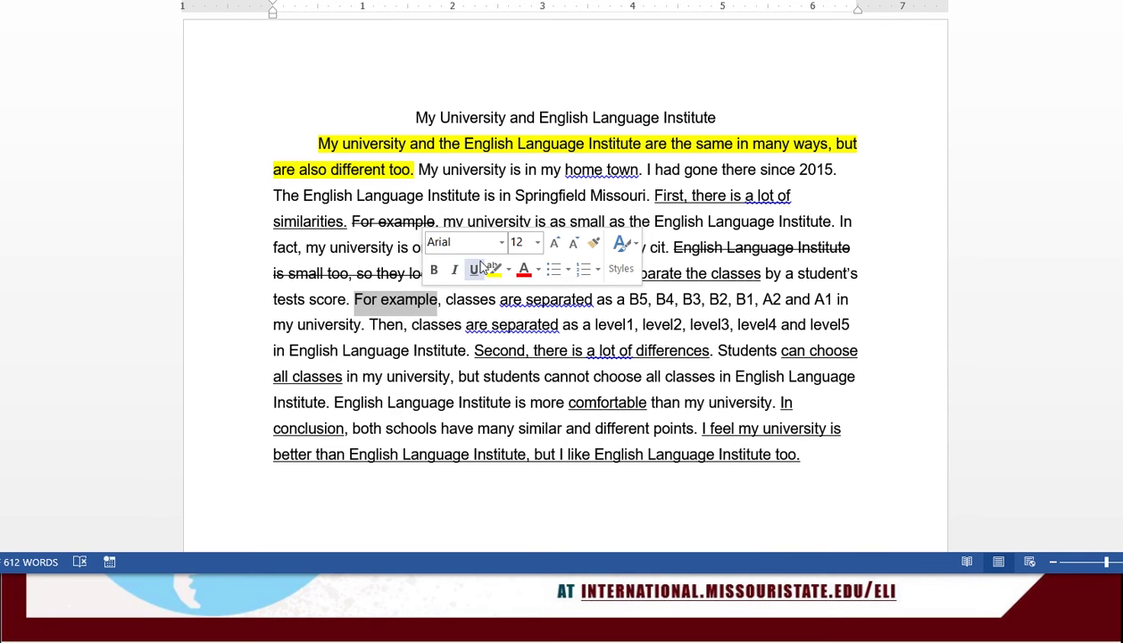
pyautogui.click(539, 270)
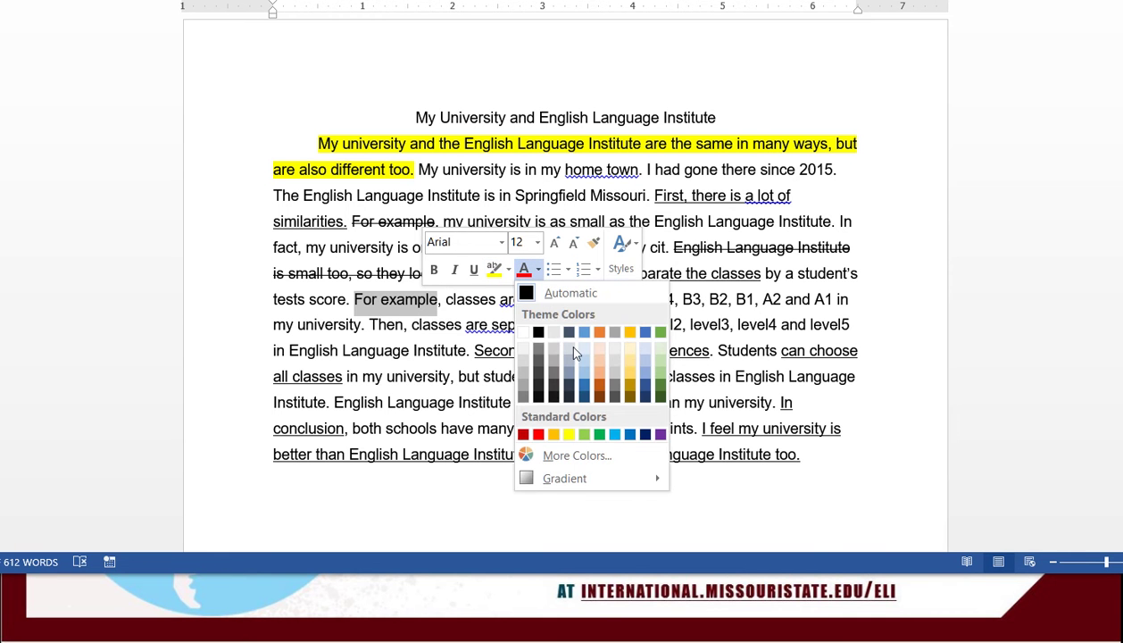
pyautogui.click(598, 435)
pyautogui.click(464, 325)
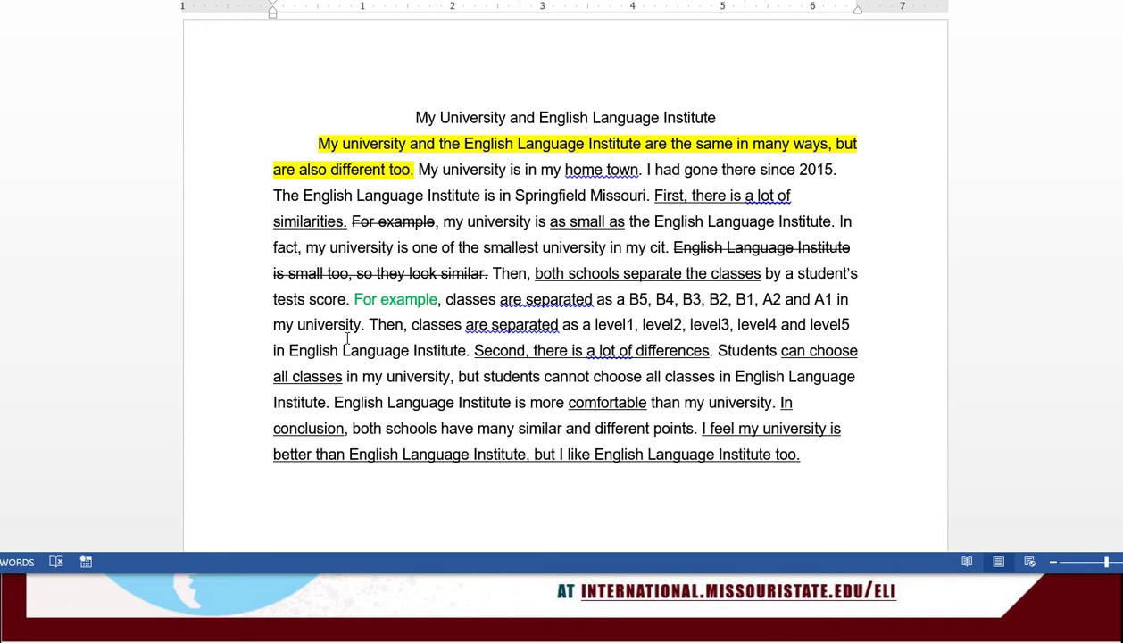
# Color the transition words "Second" and "First" in the same green.
pyautogui.doubleClick(487, 350)
pyautogui.click(590, 322)
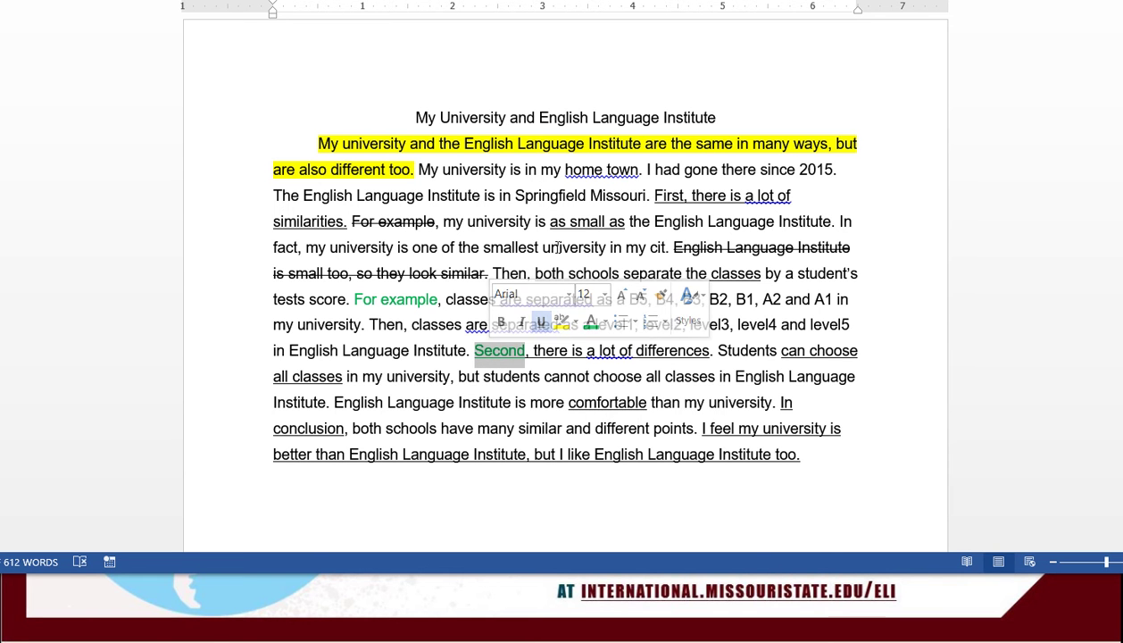
pyautogui.doubleClick(669, 195)
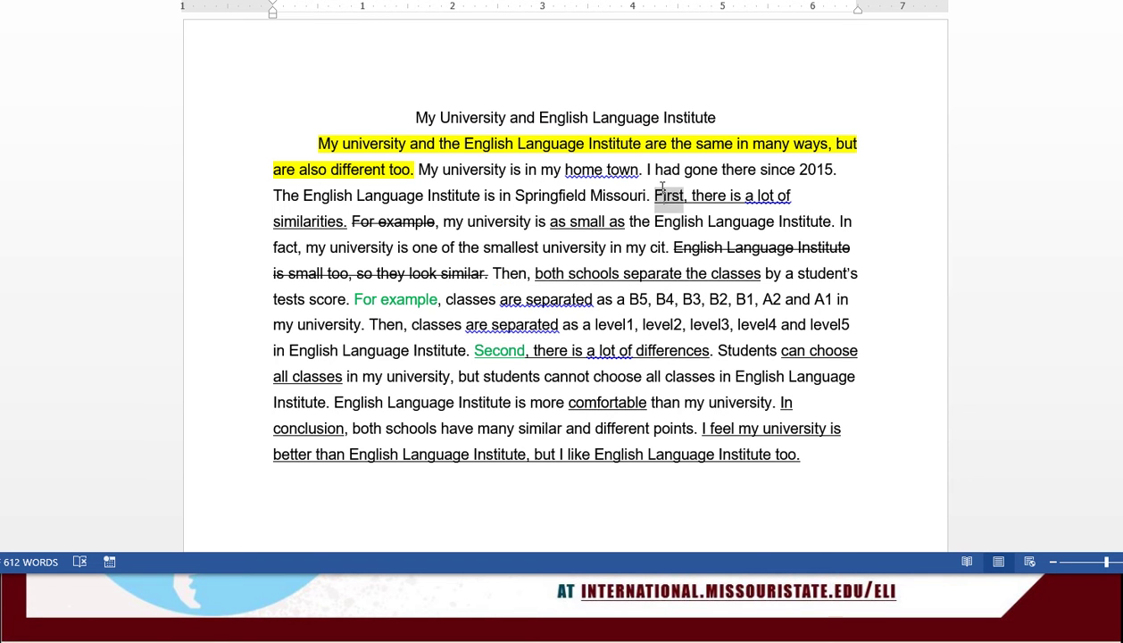
pyautogui.click(761, 158)
pyautogui.click(646, 243)
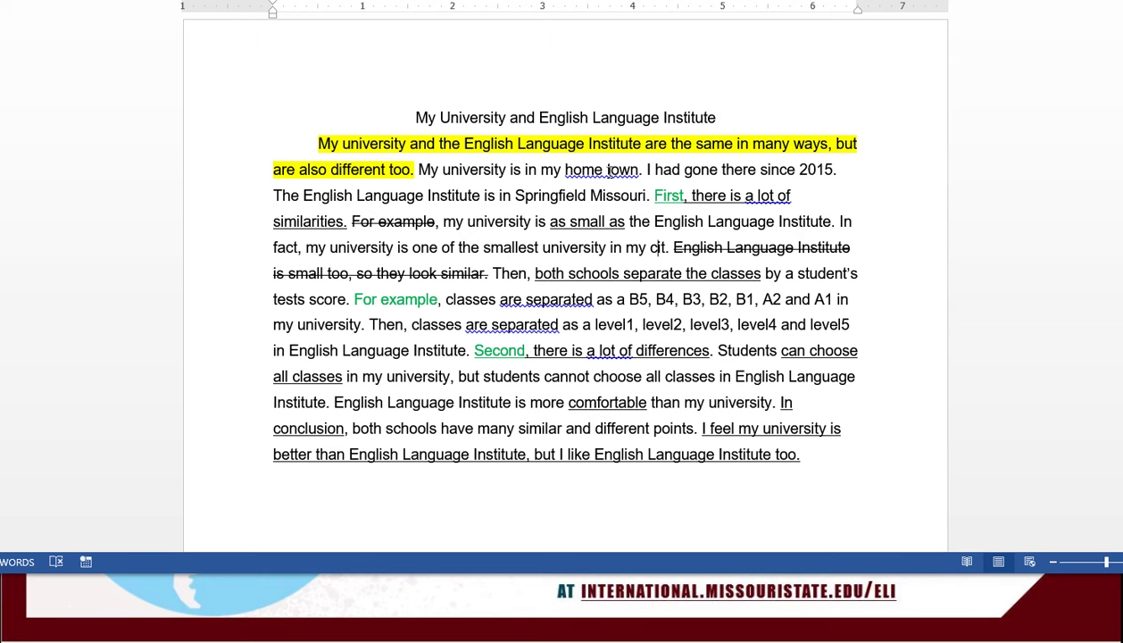
# Correct "home town" to the single word "hometown" in the second sentence.
pyautogui.click(607, 169)
pyautogui.press('BackSpace')
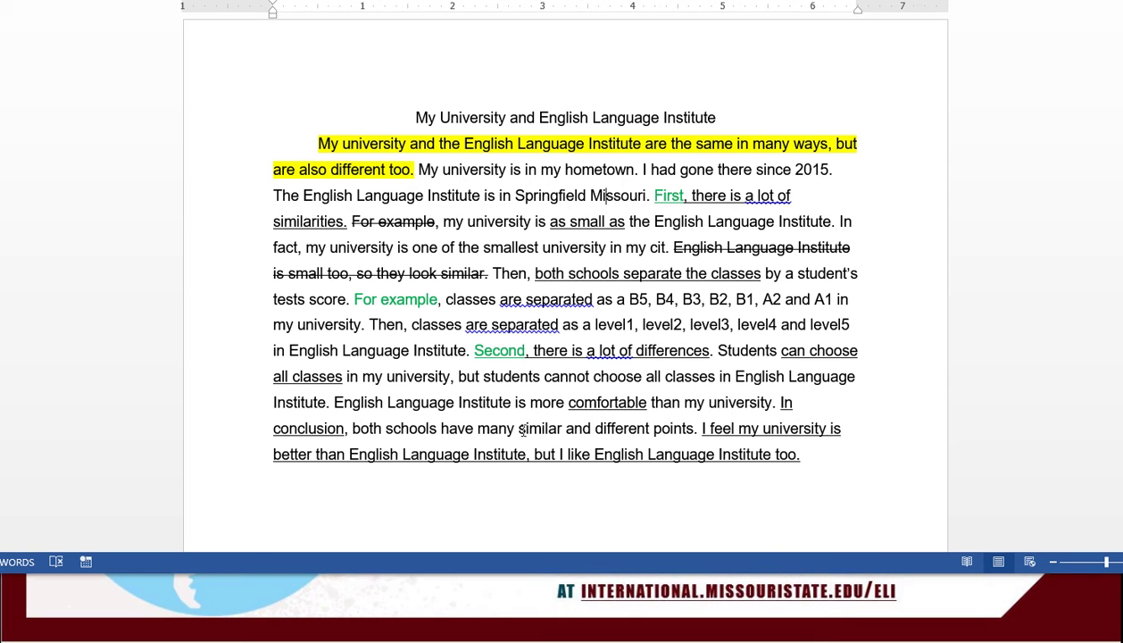
# Color the phrase "similar and different points" in the conclusion red.
pyautogui.moveTo(518, 429); pyautogui.dragTo(672, 419)
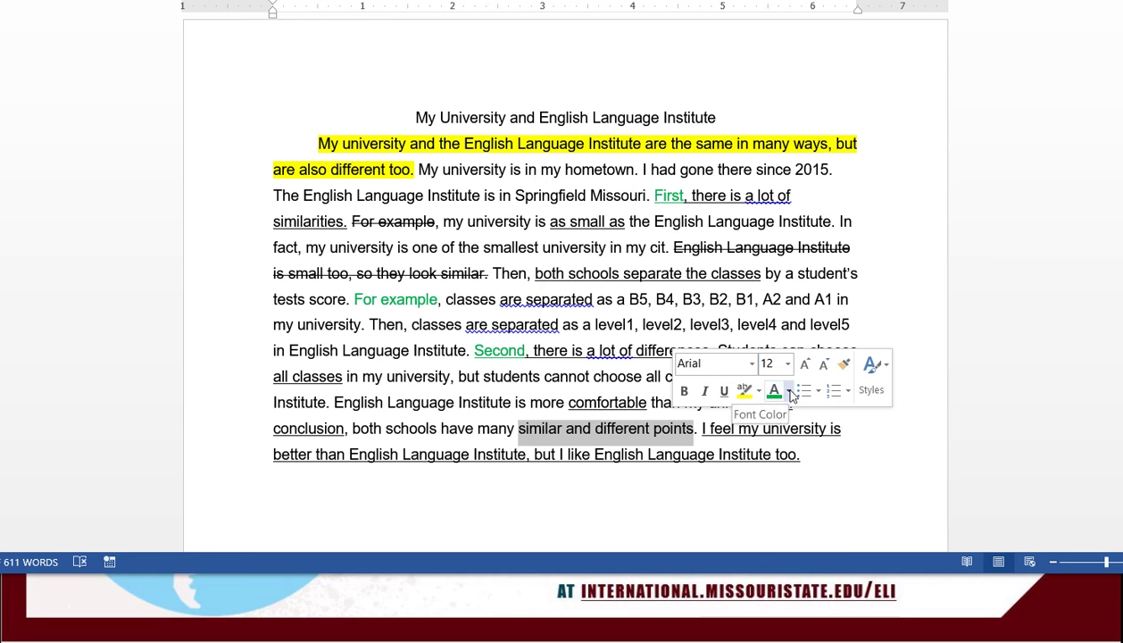
pyautogui.click(791, 392)
pyautogui.click(796, 554)
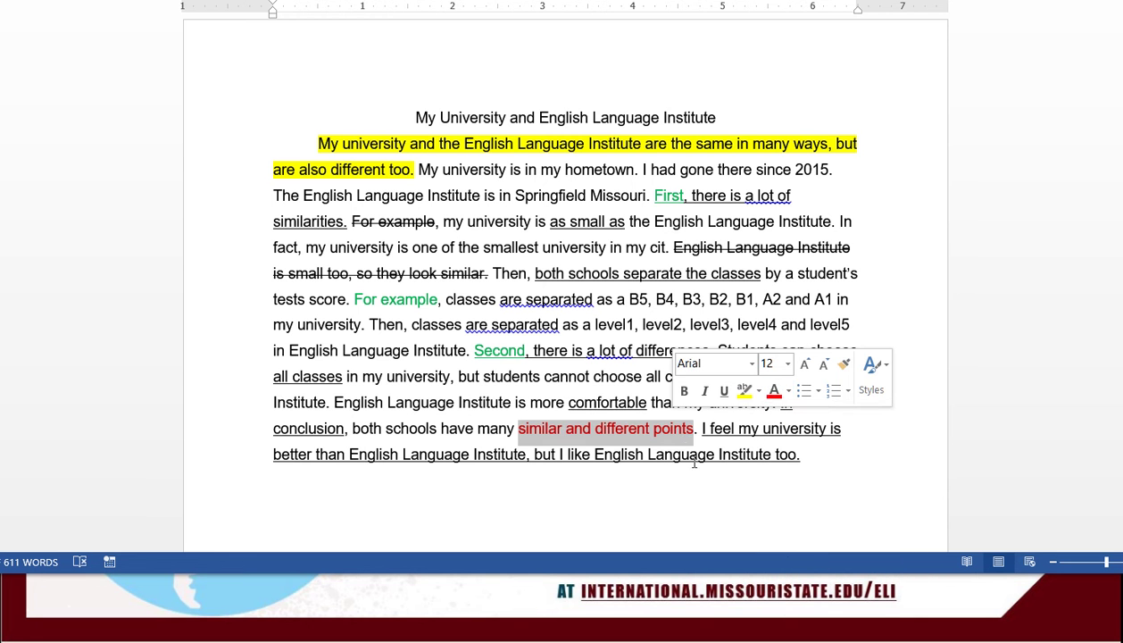
pyautogui.click(612, 430)
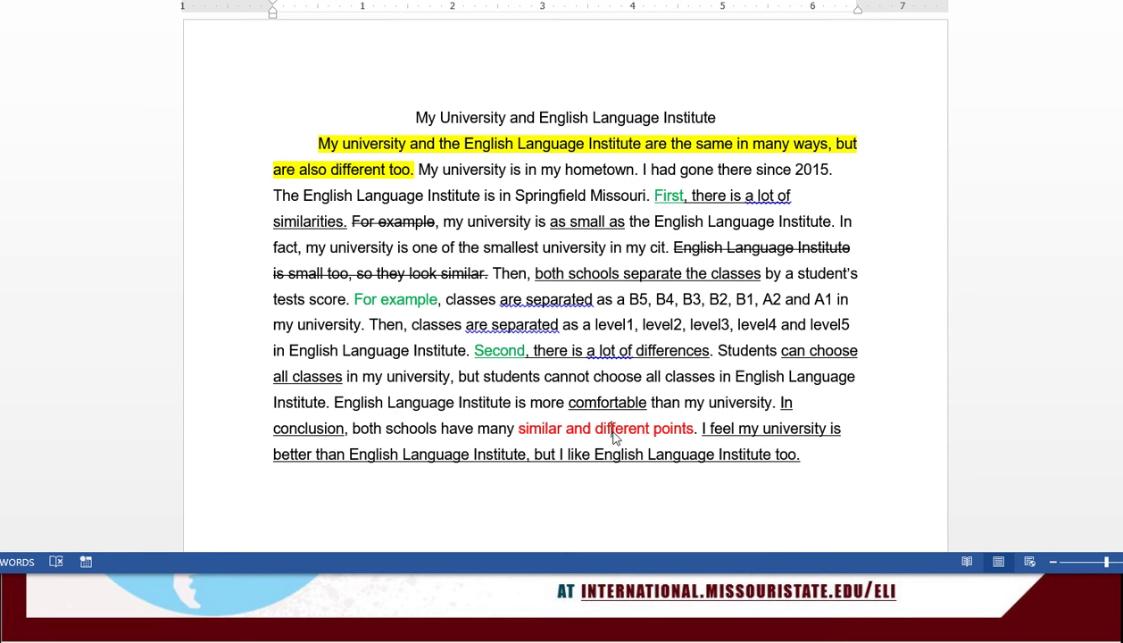
# Change "similar" to "similarities" in the red phrase of the conclusion.
pyautogui.click(564, 429)
pyautogui.write('itie')
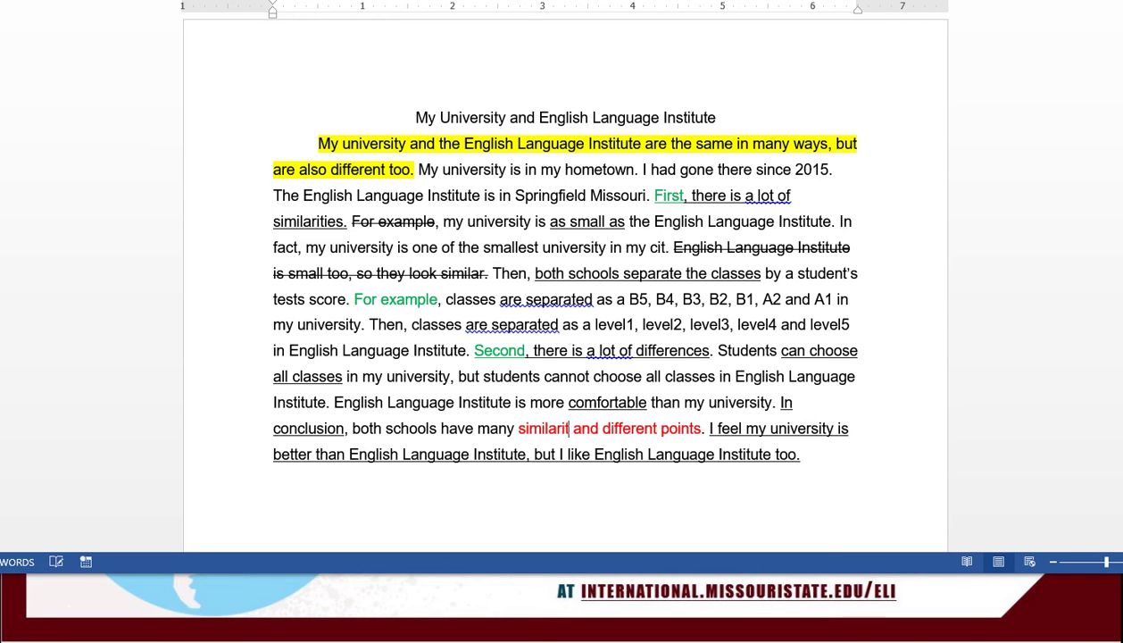
pyautogui.write('s')
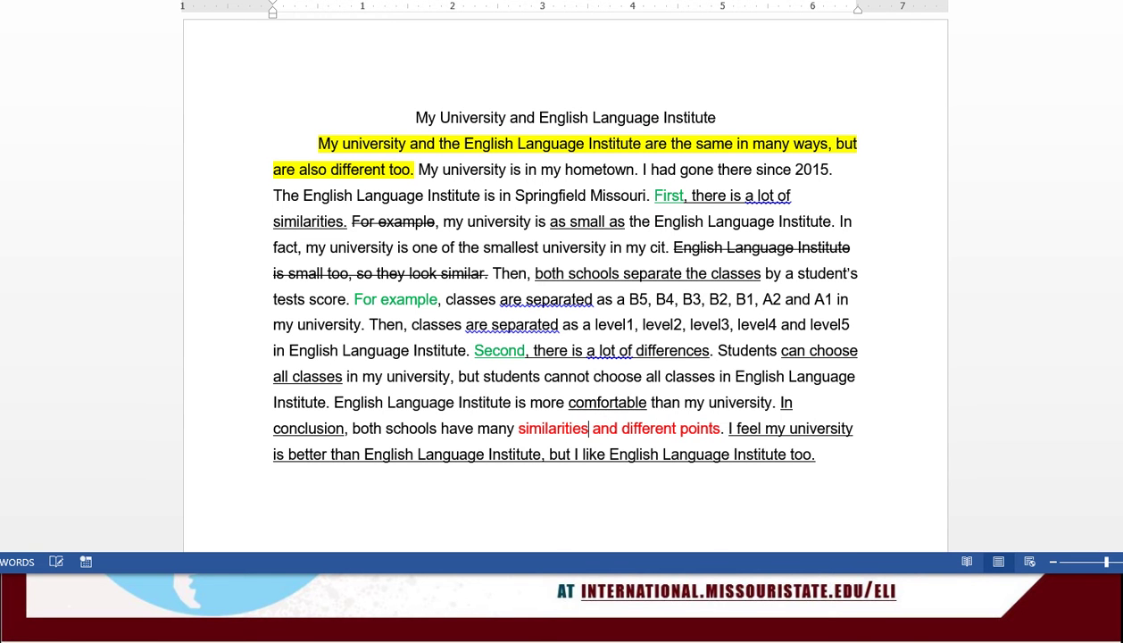
pyautogui.click(552, 376)
pyautogui.click(549, 430)
pyautogui.write('i')
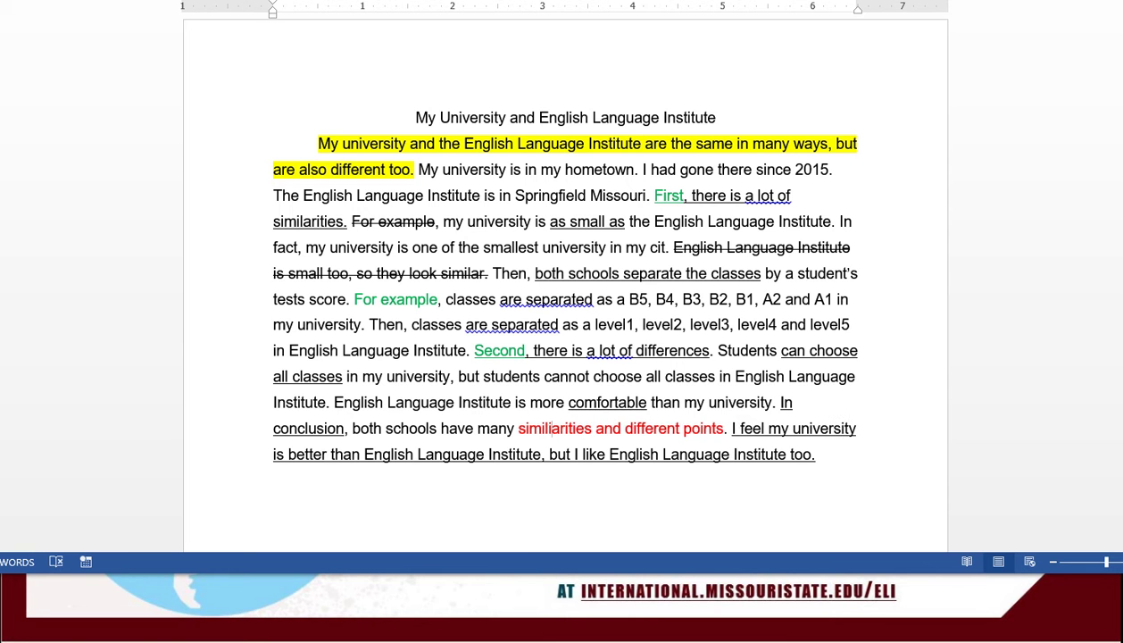
pyautogui.doubleClick(551, 428)
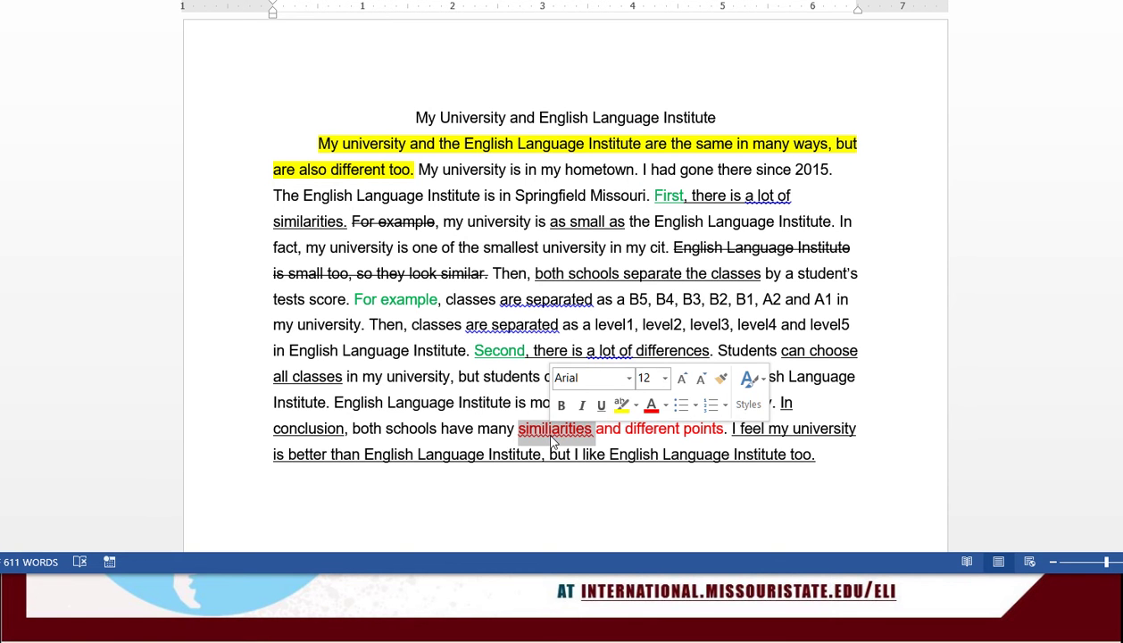
pyautogui.write('similarities')
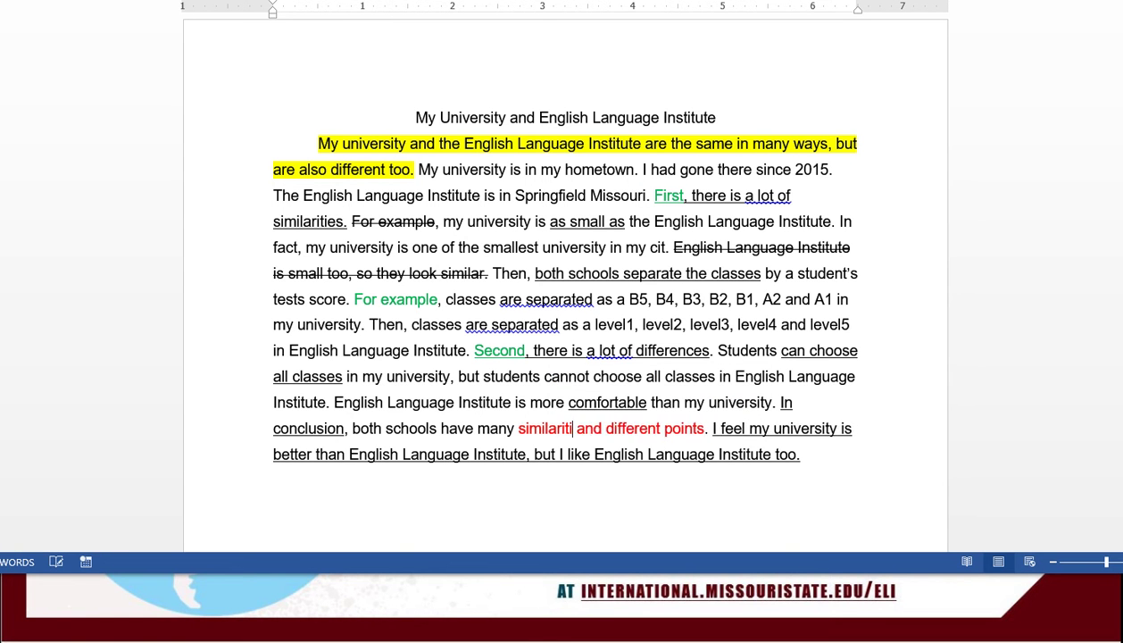
# Replace "different points" with "differences" in the red phrase of the conclusion.
pyautogui.doubleClick(650, 429)
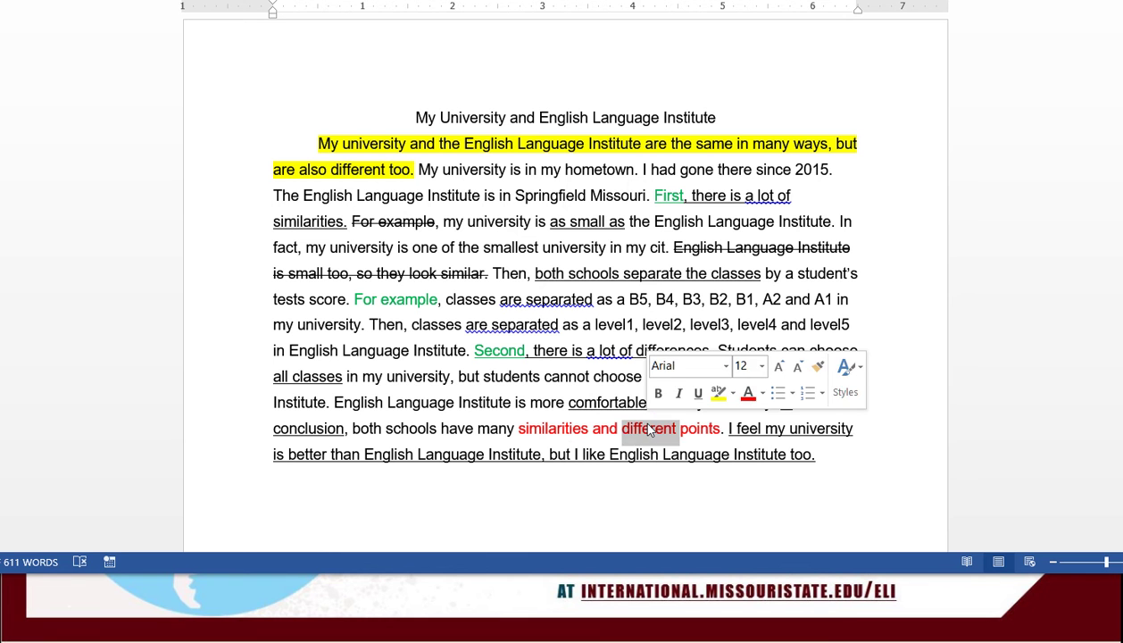
pyautogui.write('differences')
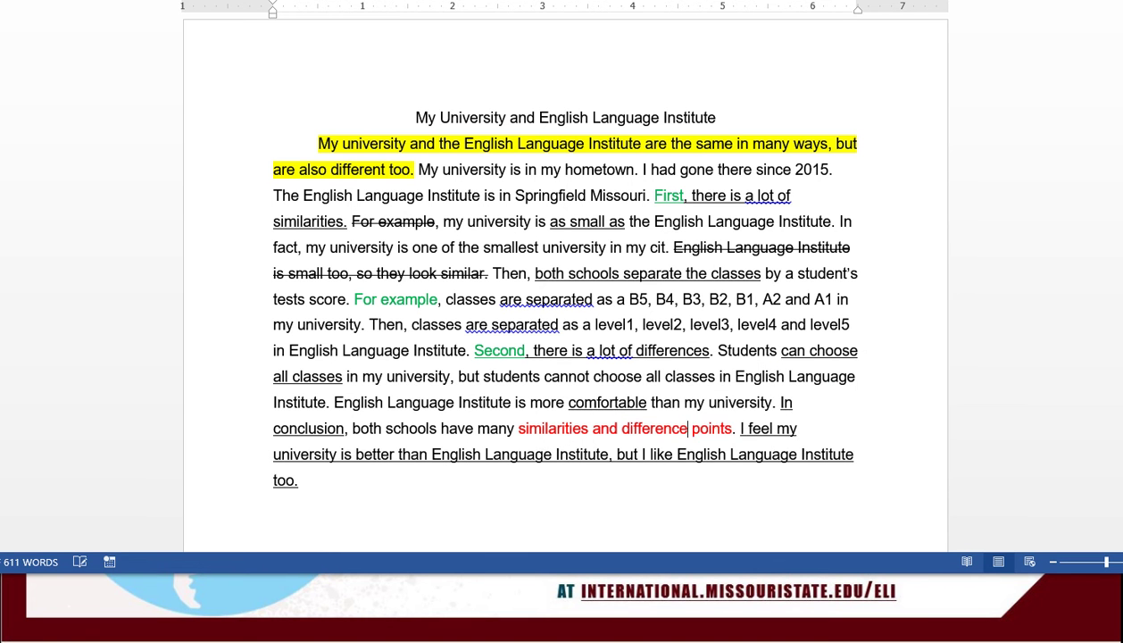
pyautogui.press('Delete')
pyautogui.press('Delete')
pyautogui.press('Delete')
pyautogui.press('Delete')
pyautogui.press('Delete')
pyautogui.press('Delete')
pyautogui.press('Delete')
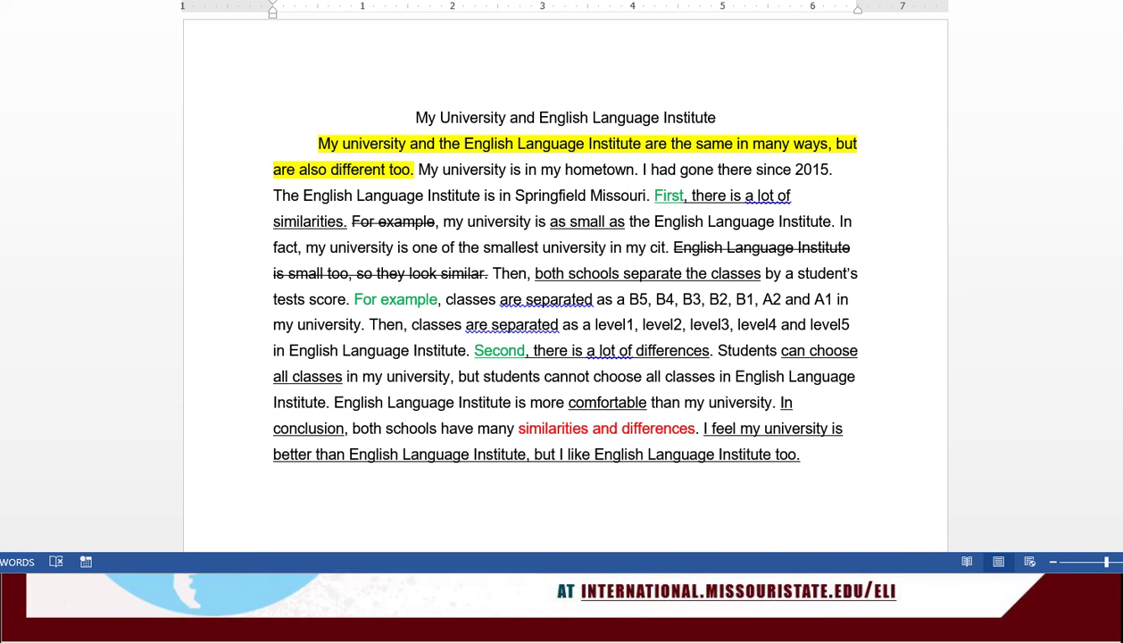
# Color the word "both" after "In conclusion" standard green.
pyautogui.doubleClick(368, 428)
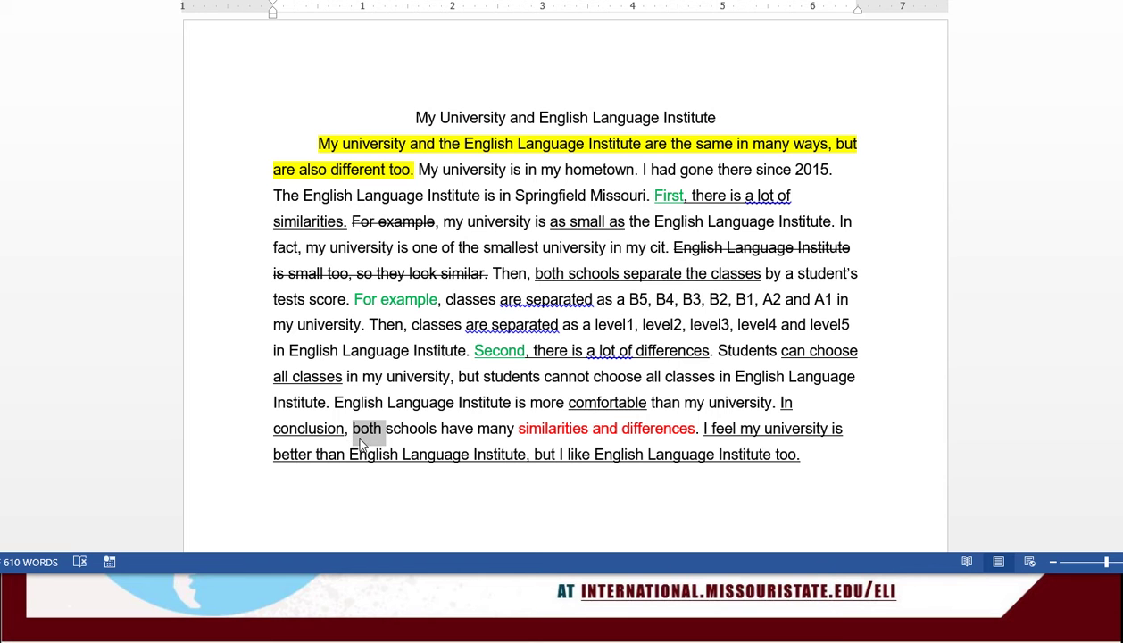
pyautogui.moveTo(362, 441)
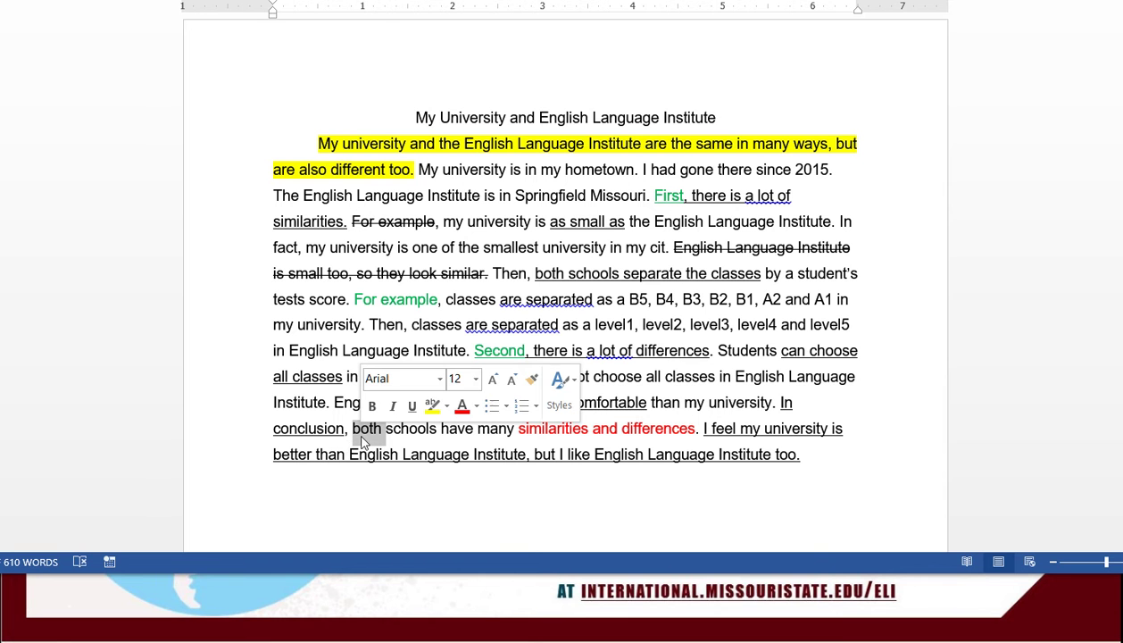
pyautogui.click(476, 407)
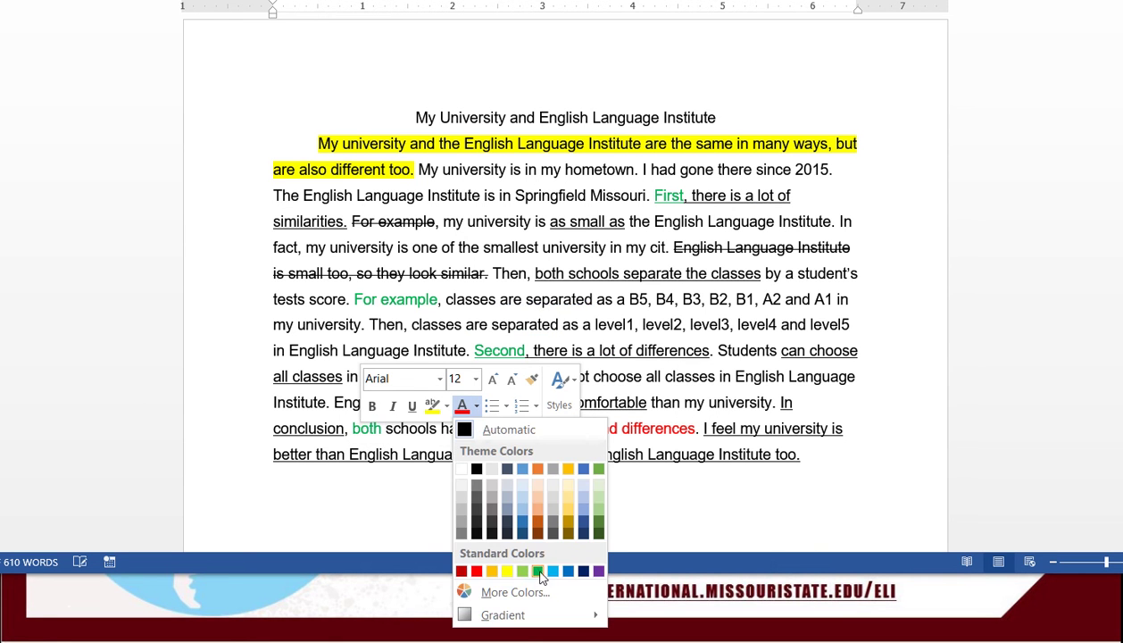
pyautogui.click(533, 569)
pyautogui.click(522, 433)
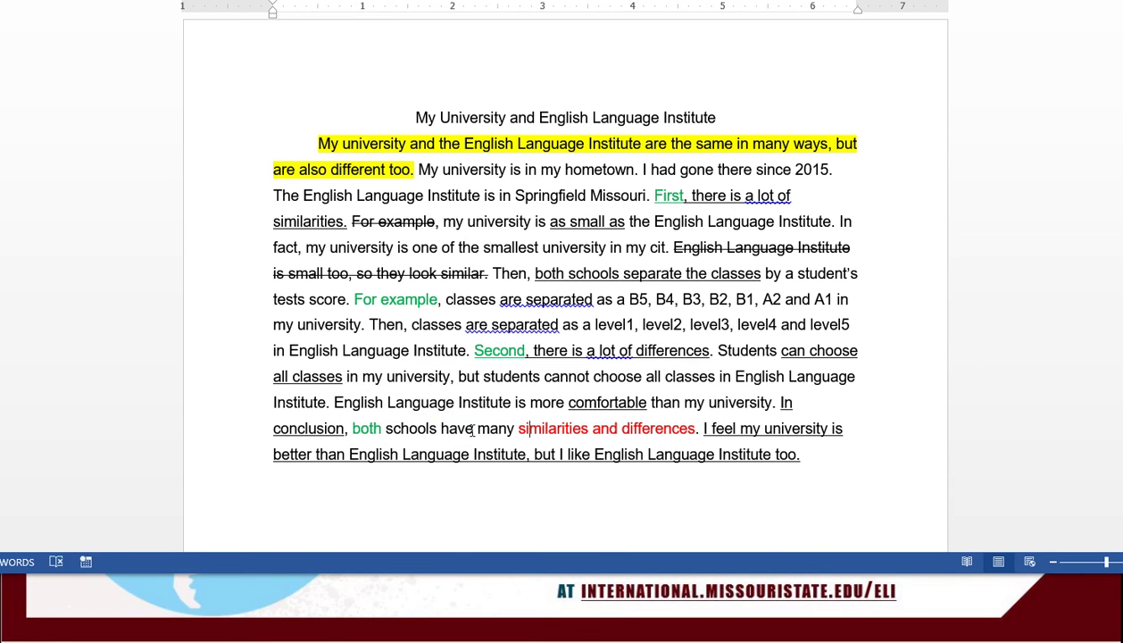
# Color "but" before "students cannot choose" and "Then" before the sentence about levels 1 to 5 green.
pyautogui.click(529, 421)
pyautogui.doubleClick(468, 376)
pyautogui.click(574, 345)
pyautogui.click(737, 401)
pyautogui.doubleClick(384, 326)
pyautogui.click(485, 297)
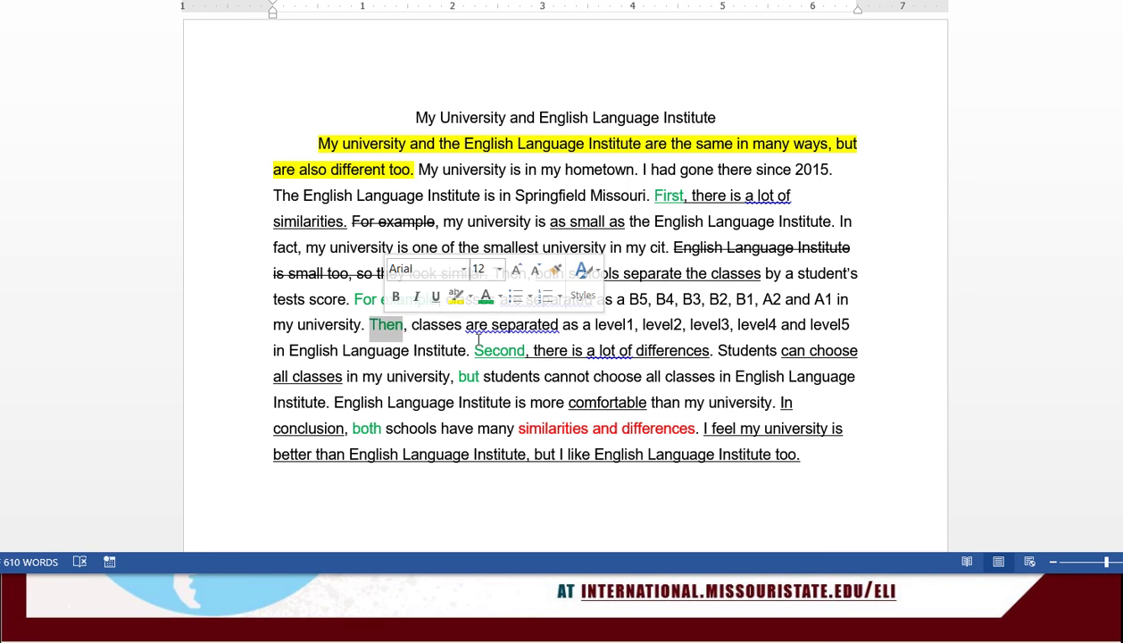
pyautogui.click(472, 326)
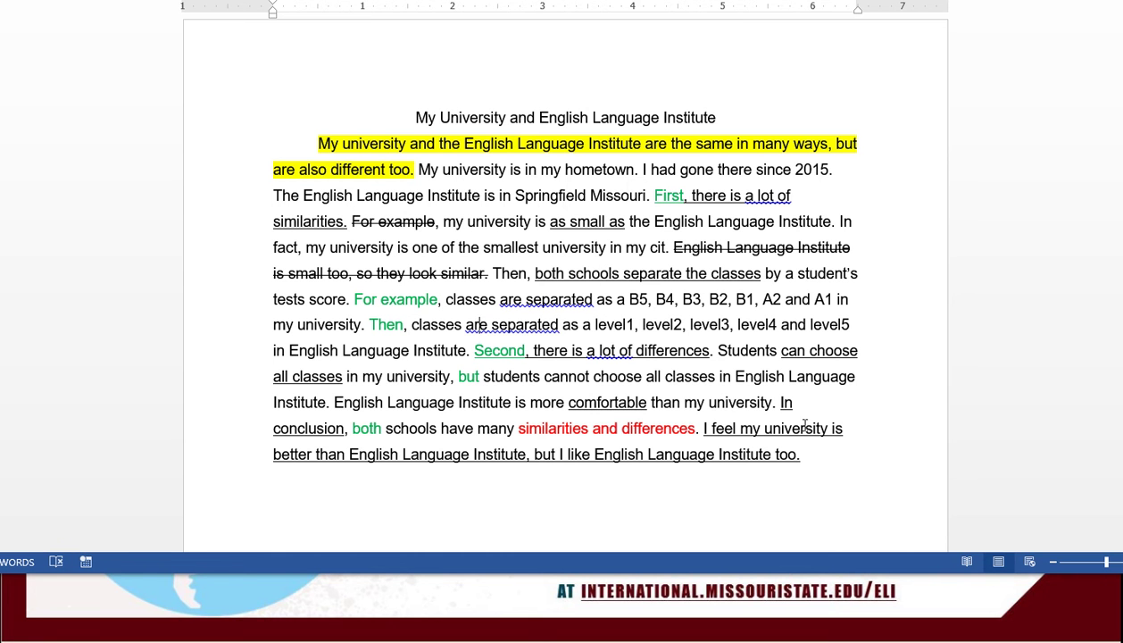
# Color the transition phrase "In conclusion" green.
pyautogui.moveTo(782, 403); pyautogui.dragTo(345, 428)
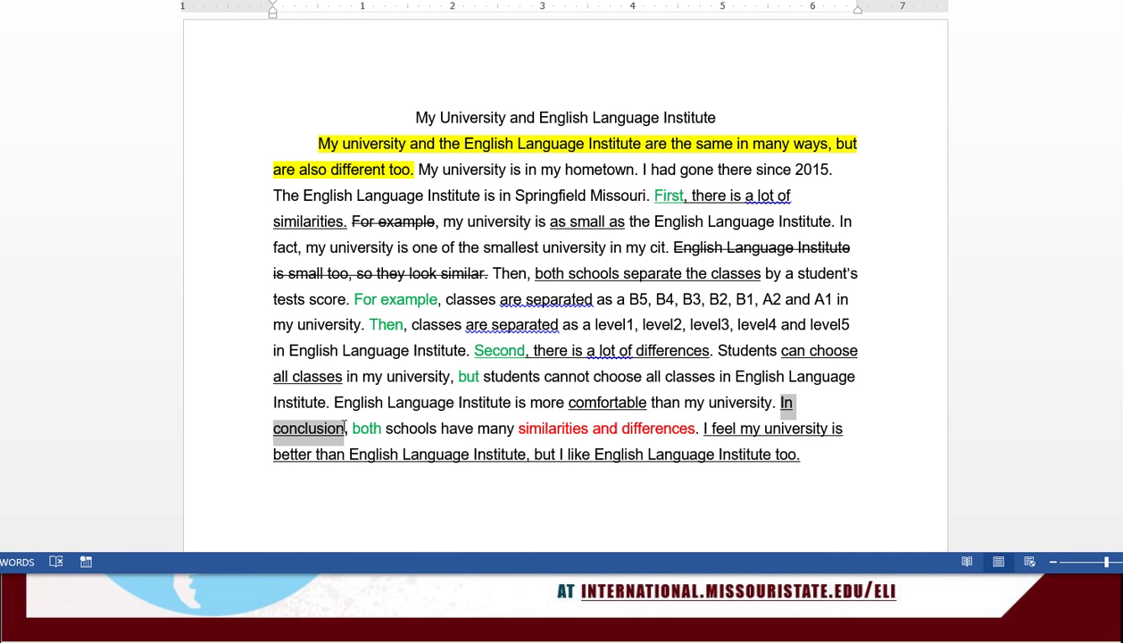
pyautogui.click(444, 394)
pyautogui.click(462, 300)
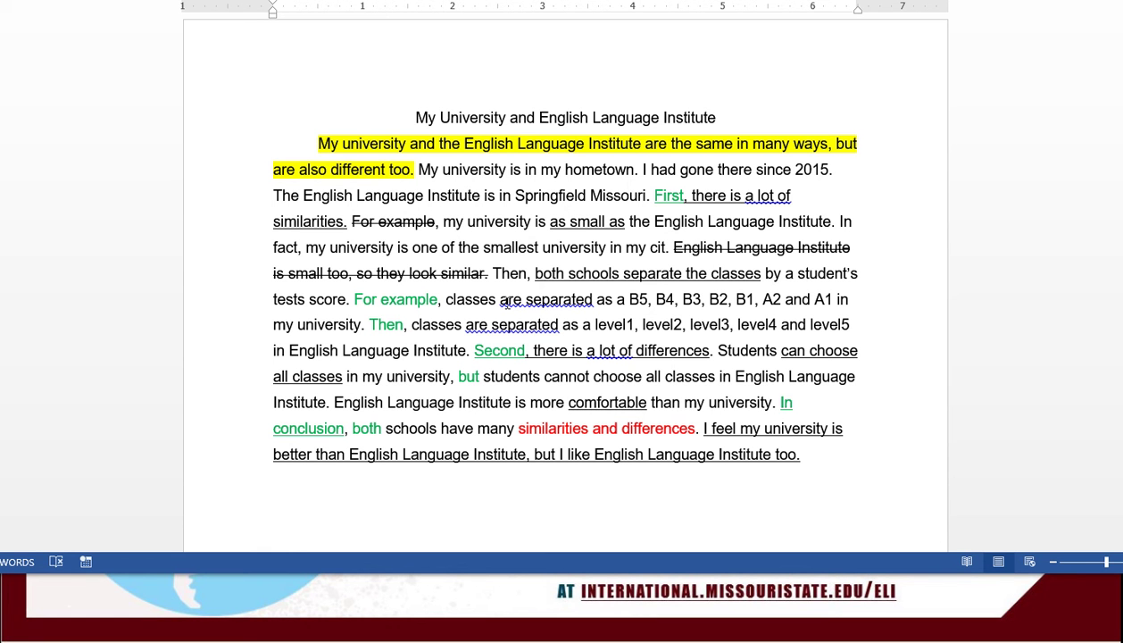
# Ignore the passive voice grammar suggestion once for each of the two "are separated" phrases.
pyautogui.rightClick(534, 296)
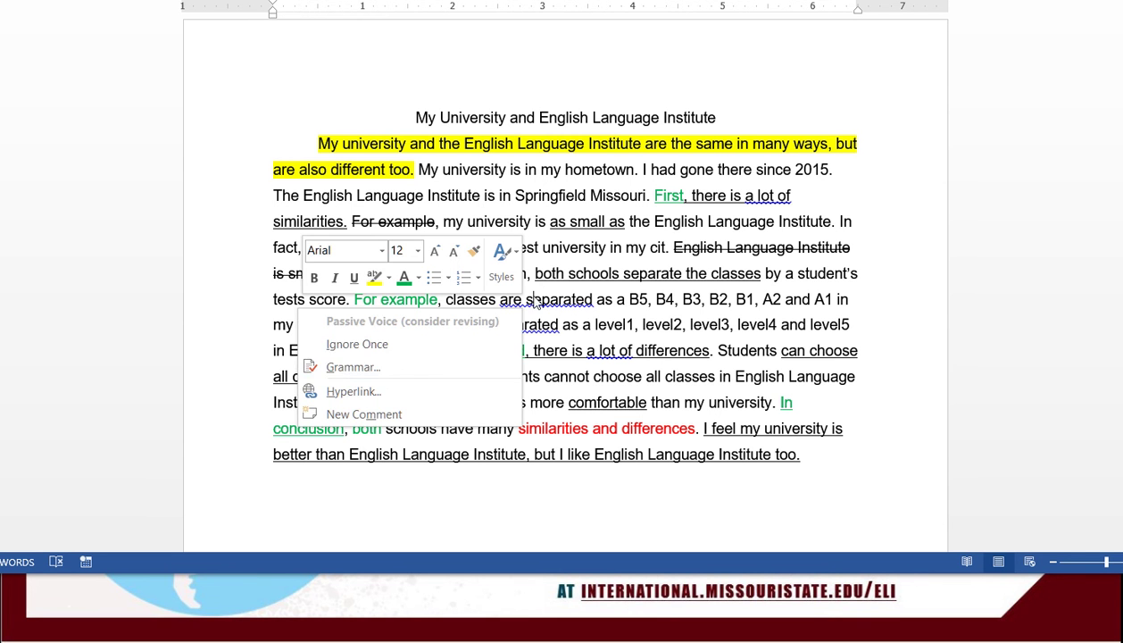
pyautogui.click(471, 352)
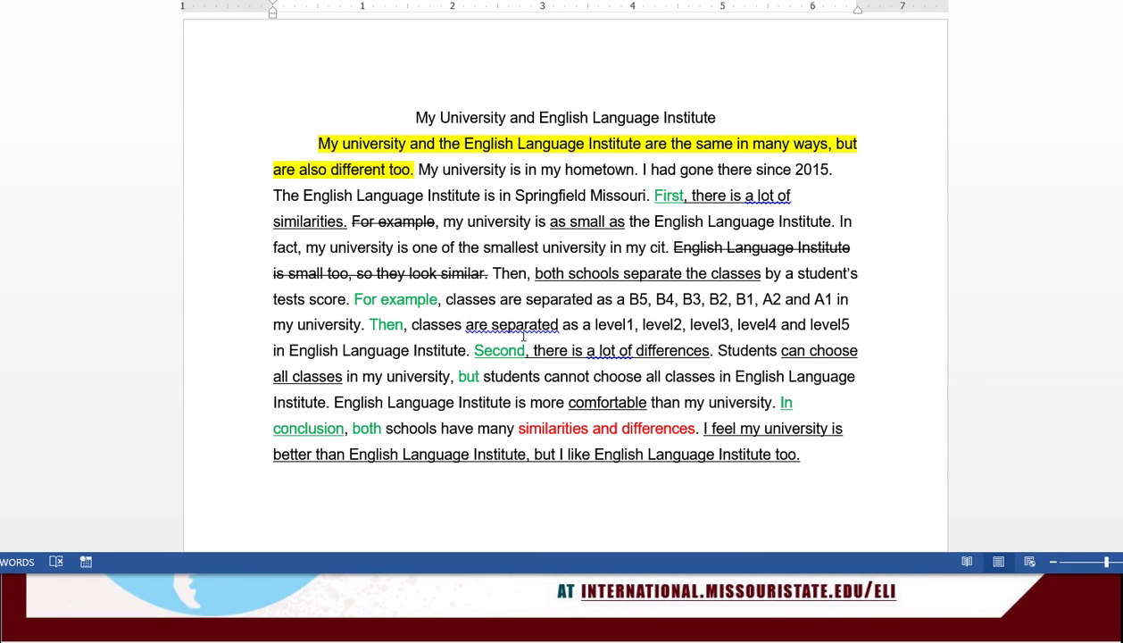
pyautogui.rightClick(525, 336)
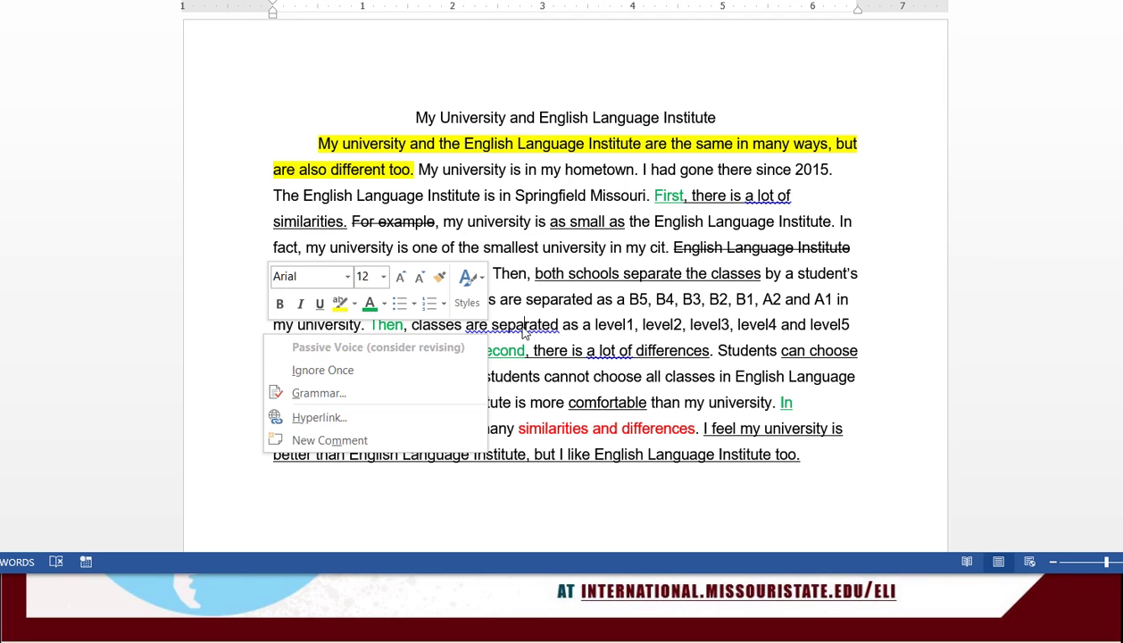
pyautogui.click(439, 374)
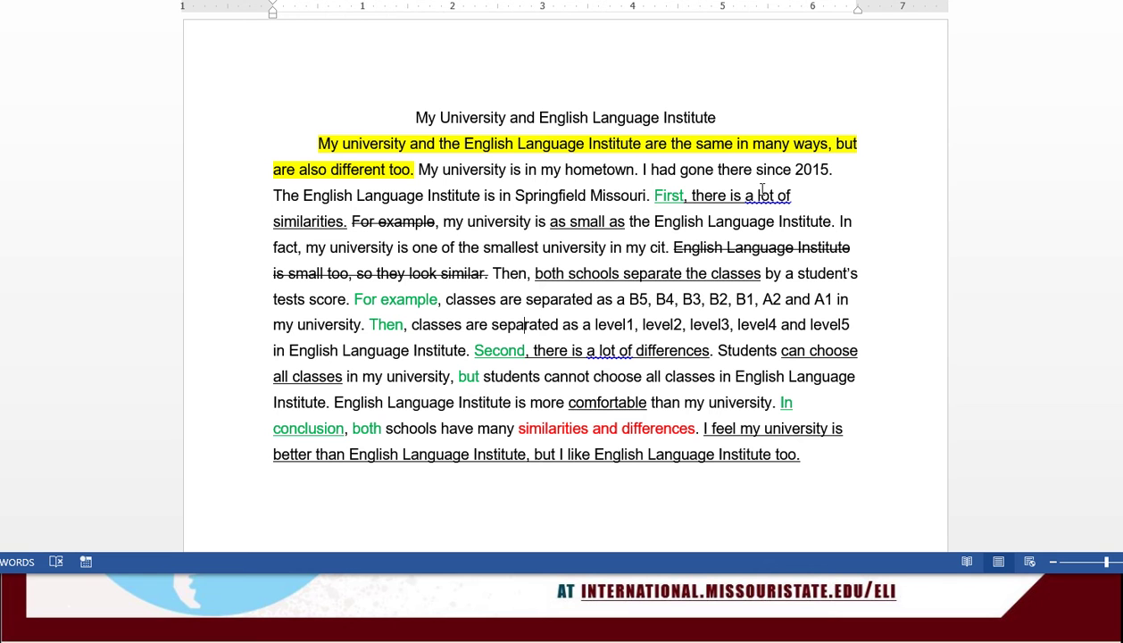
# Change "is" to "are" in the sentence beginning "First, there".
pyautogui.doubleClick(720, 199)
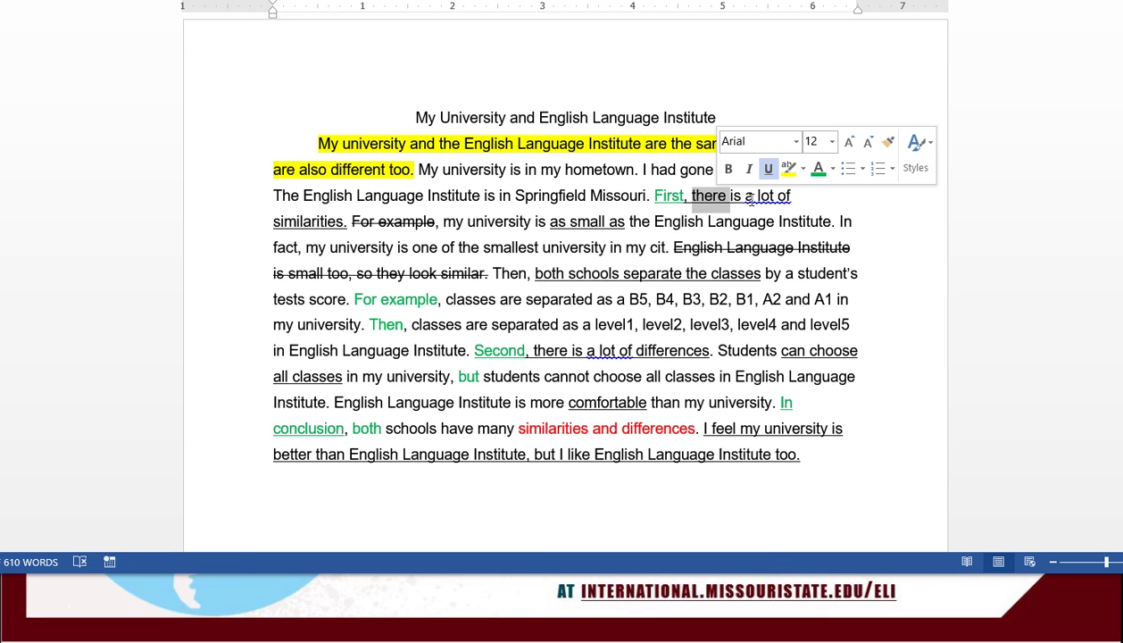
pyautogui.click(767, 169)
pyautogui.doubleClick(736, 195)
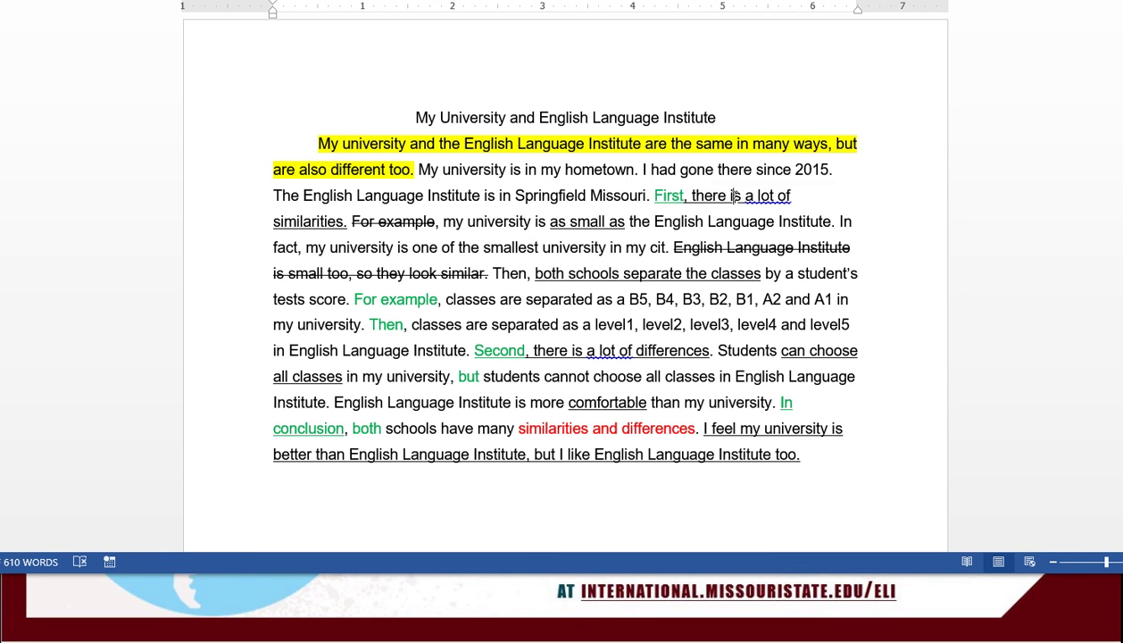
pyautogui.doubleClick(326, 223)
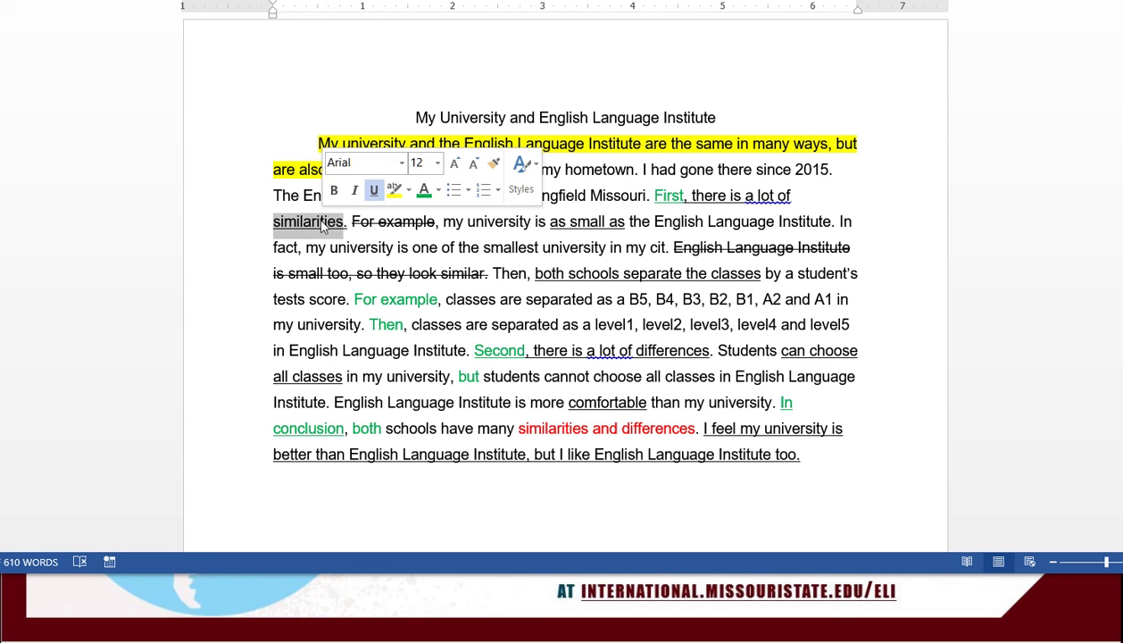
pyautogui.doubleClick(736, 197)
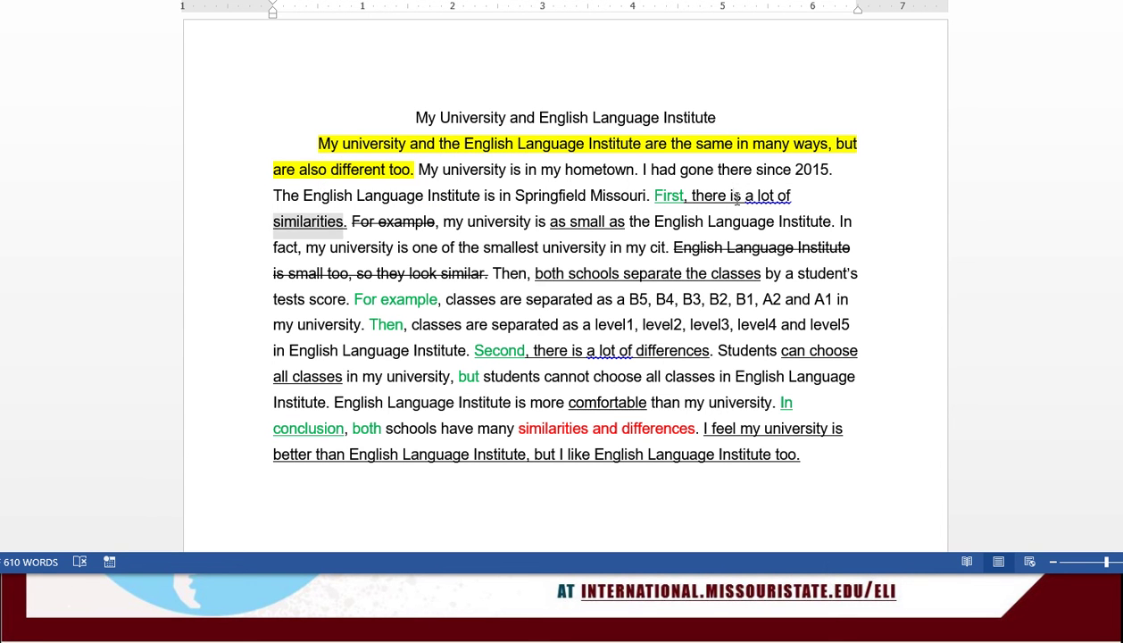
pyautogui.write('are')
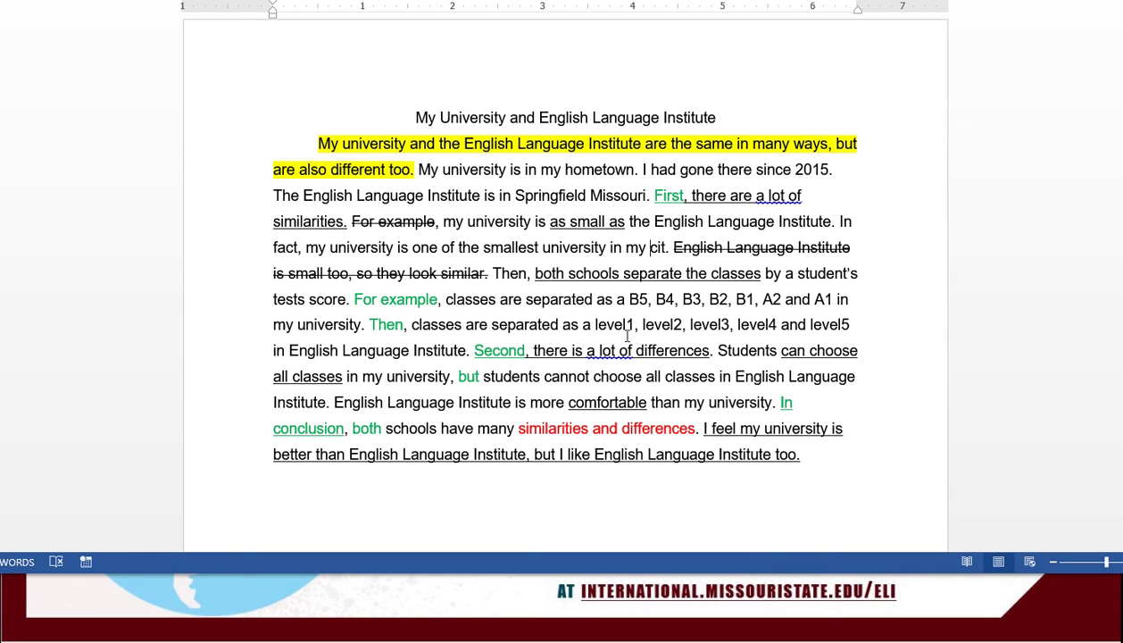
# Change "is" to "are" in the "Second, there" sentence and ignore the grammar suggestion on its "a lot of".
pyautogui.doubleClick(576, 352)
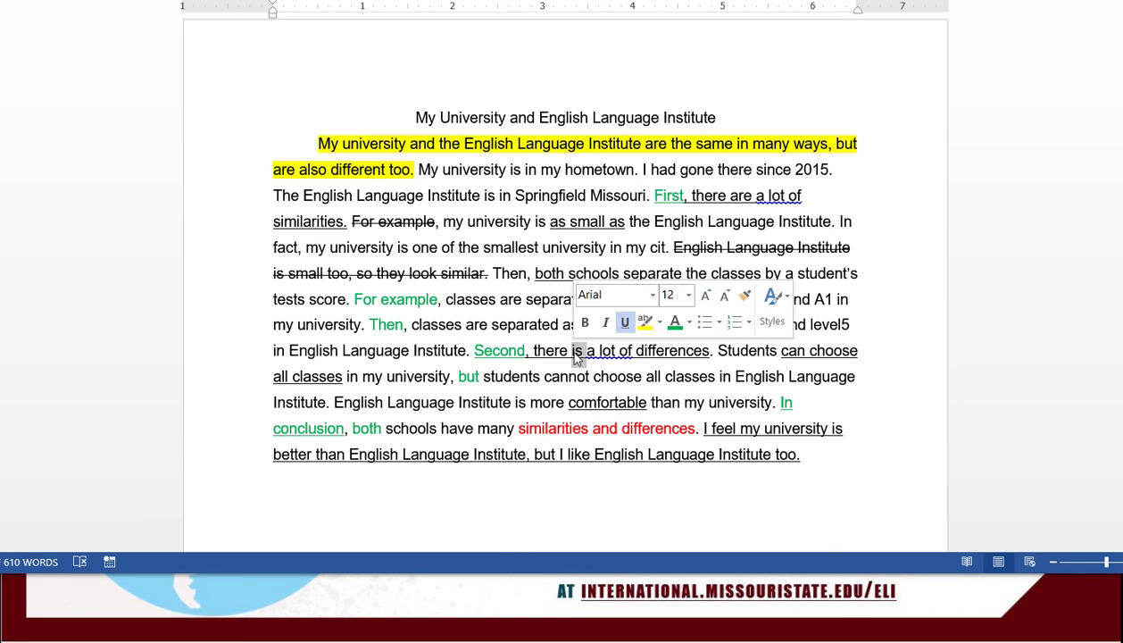
pyautogui.write('are')
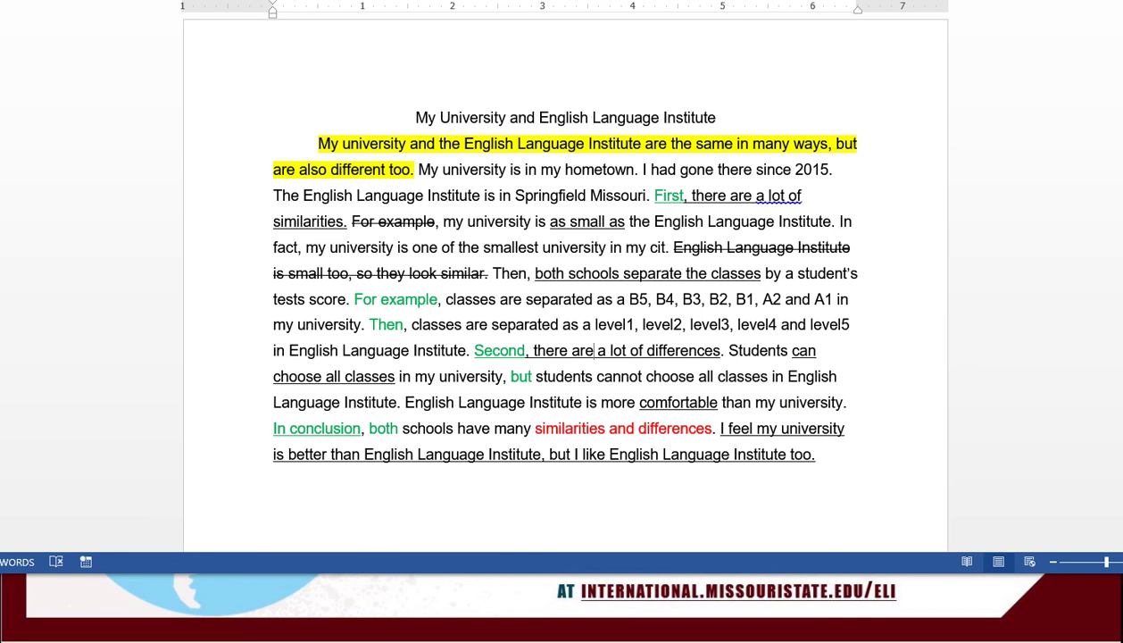
pyautogui.click(591, 325)
pyautogui.rightClick(626, 350)
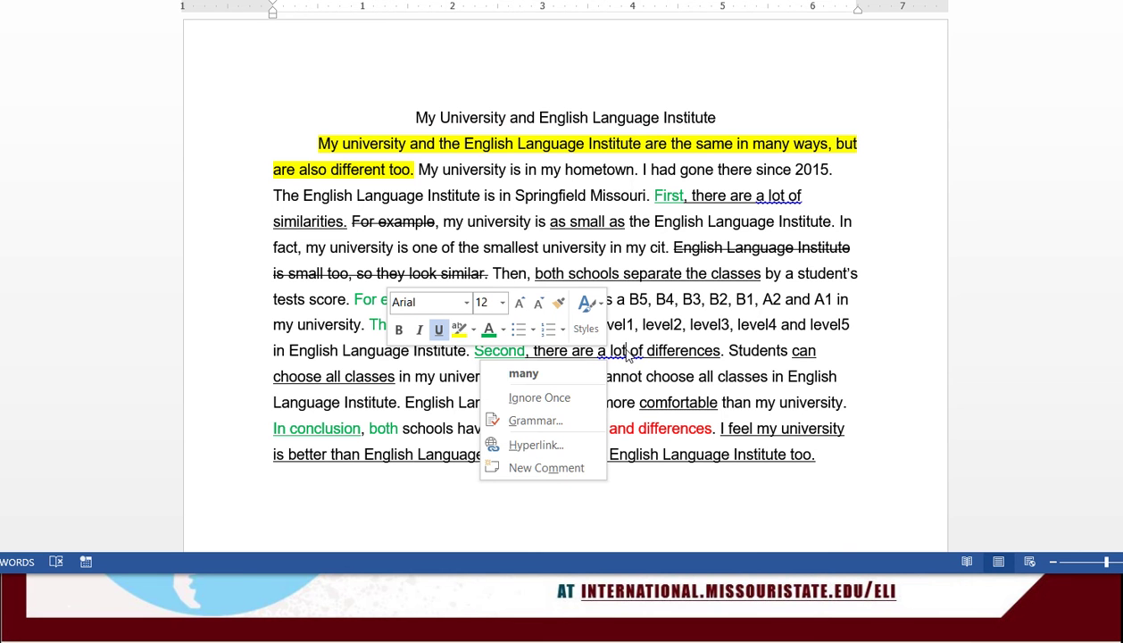
pyautogui.click(556, 398)
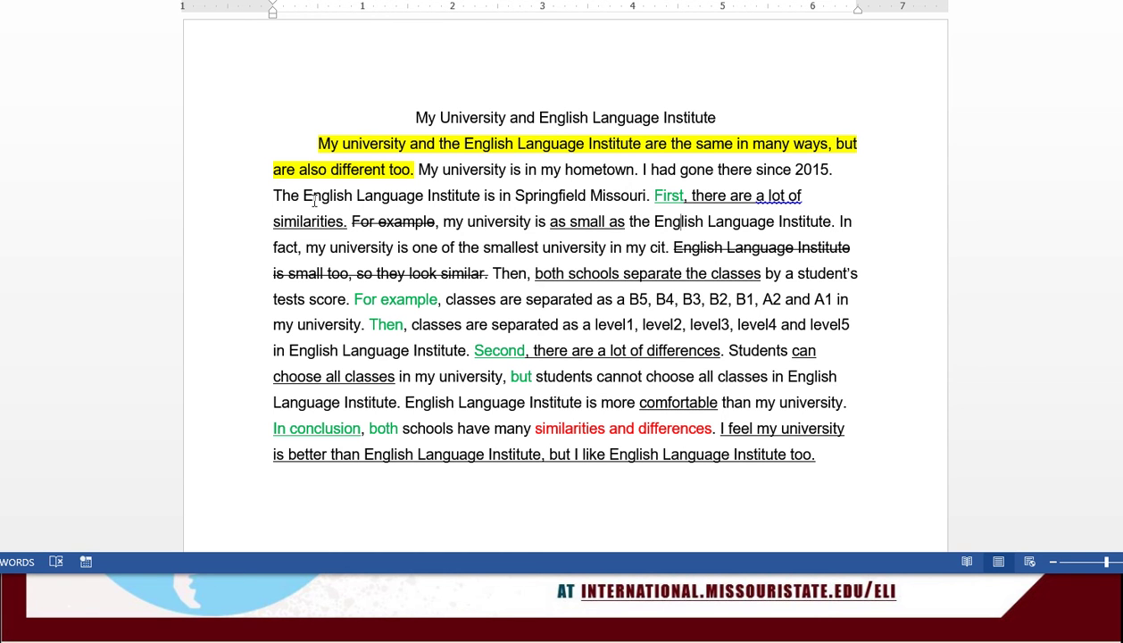
# Correct "cit" to "city" in the sentence about the smallest university.
pyautogui.moveTo(276, 196); pyautogui.dragTo(448, 194)
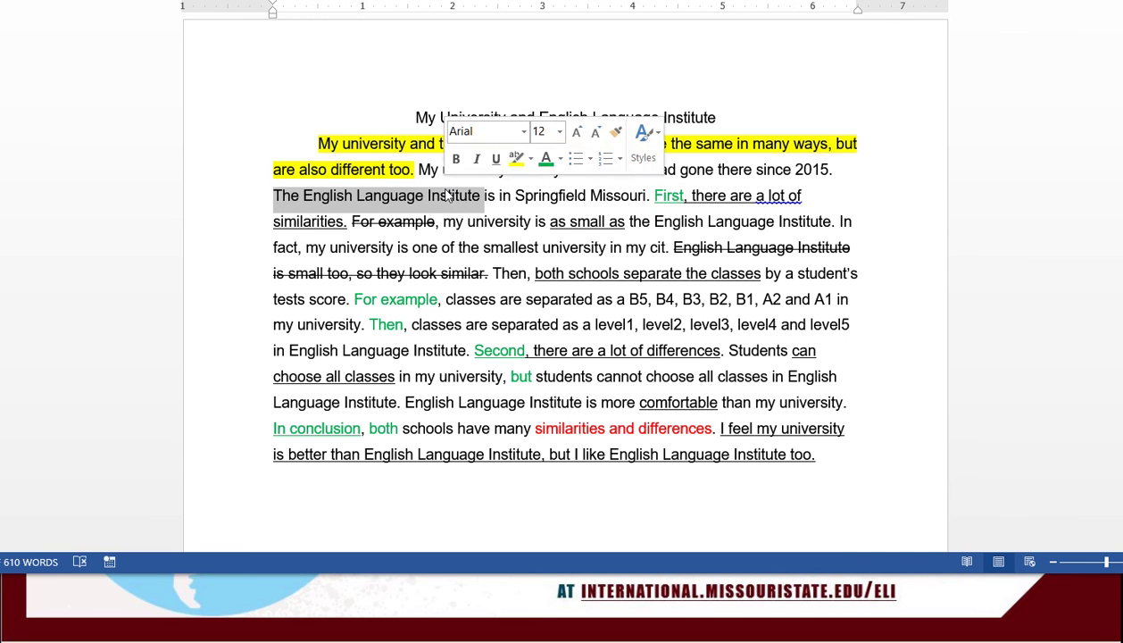
pyautogui.doubleClick(636, 223)
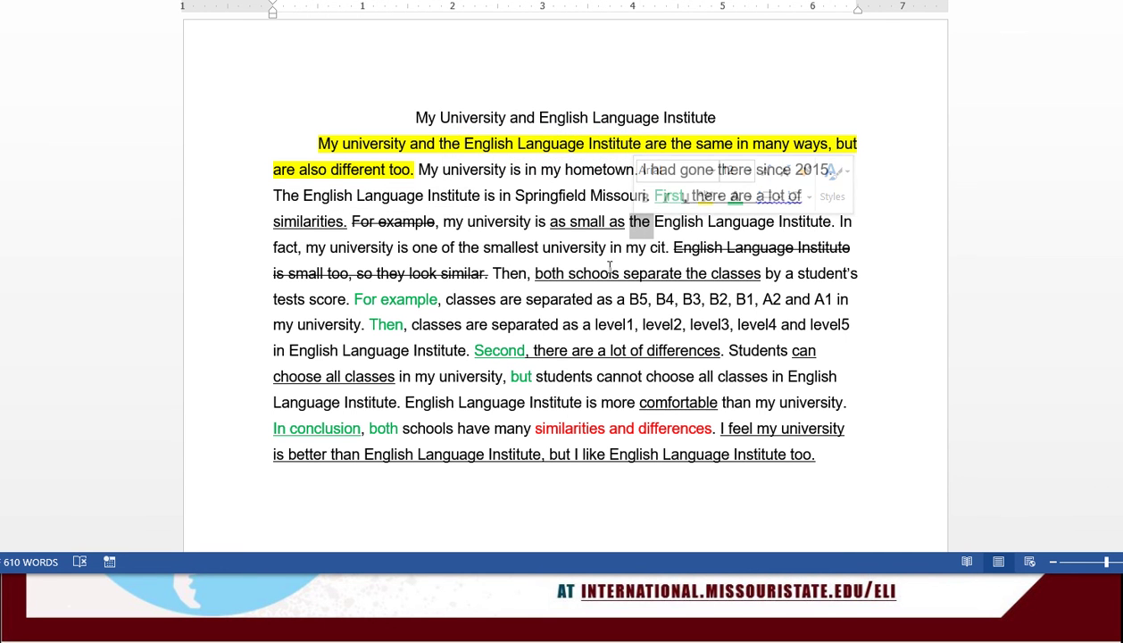
pyautogui.click(665, 248)
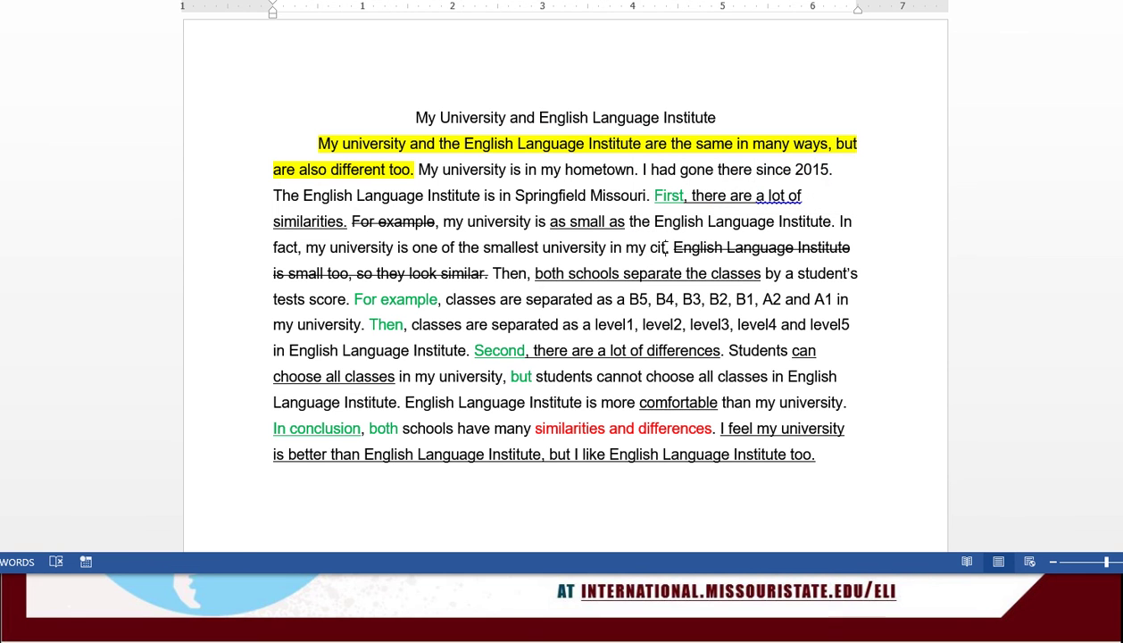
pyautogui.write('y.')
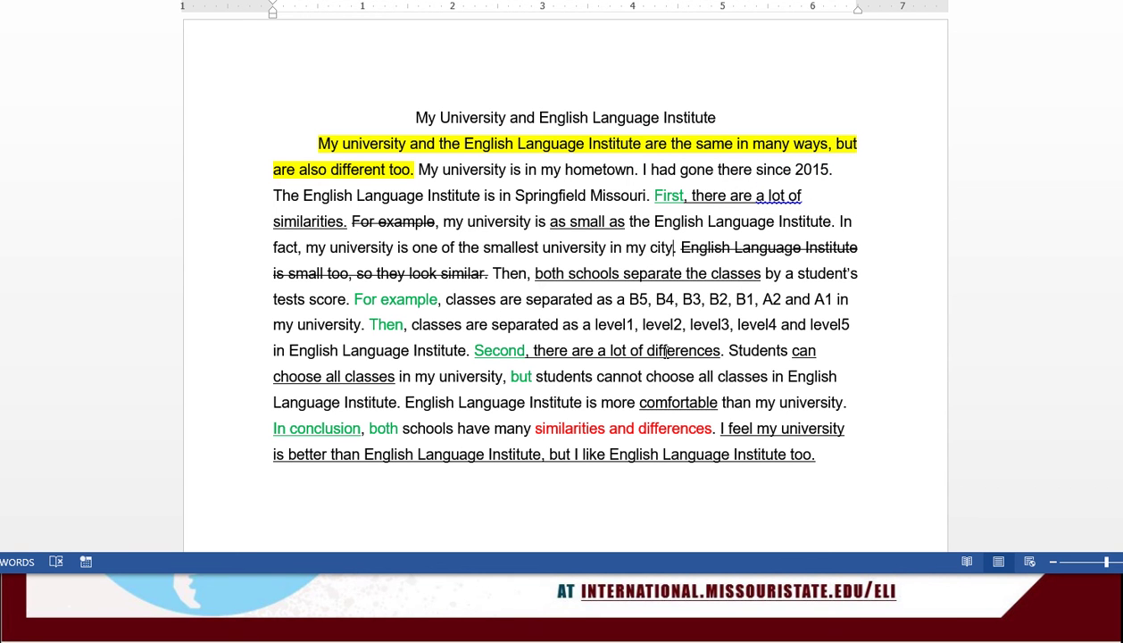
# Insert "the" before "English Language Institute" after "choose all classes in" and "The" at the start of the following sentence.
pyautogui.click(789, 376)
pyautogui.write('the')
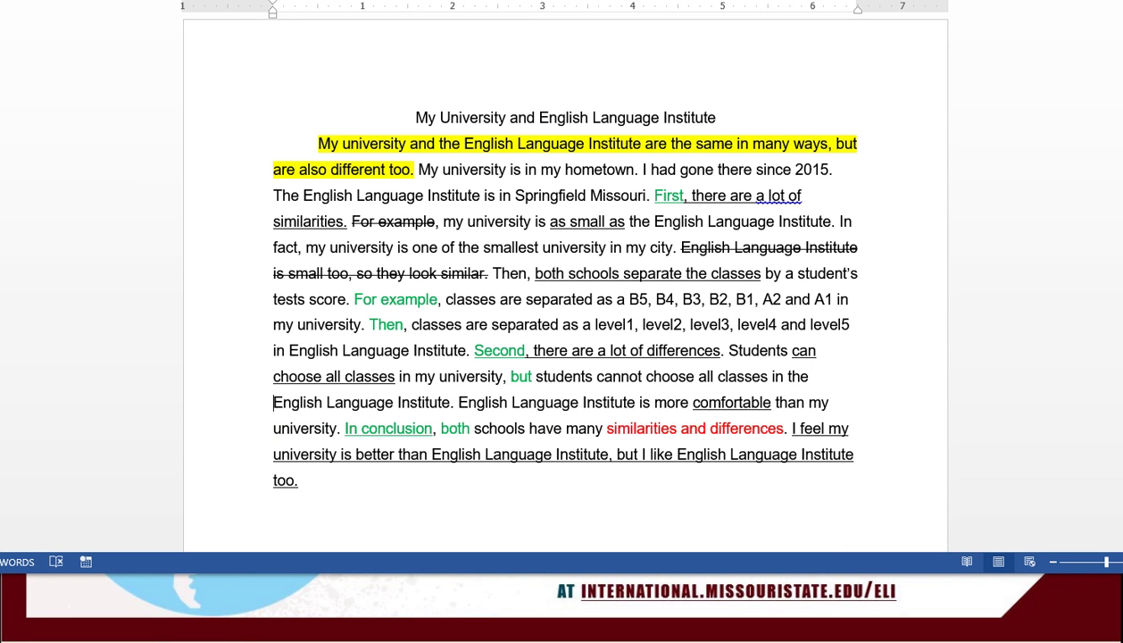
pyautogui.click(459, 401)
pyautogui.write('The')
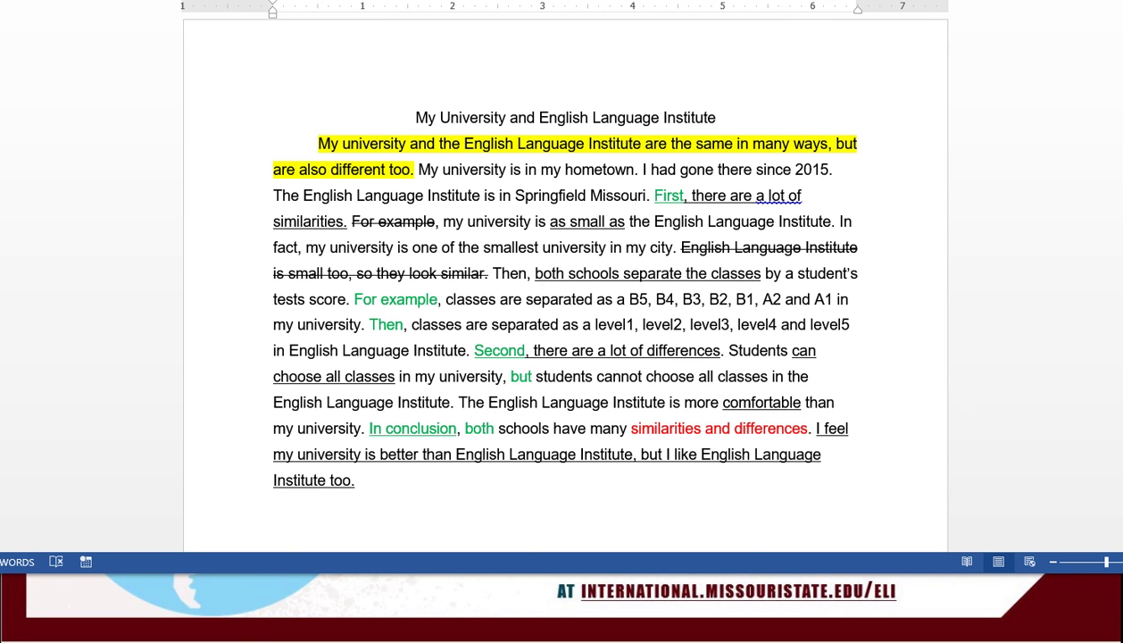
# Shorten "English Language Institute" to "institute" in the sentence ending "is more comfortable than my university".
pyautogui.press('Delete')
pyautogui.press('Delete')
pyautogui.press('Delete')
pyautogui.press('Delete')
pyautogui.press('Delete')
pyautogui.press('Delete')
pyautogui.press('Delete')
pyautogui.press('Delete')
pyautogui.press('Delete')
pyautogui.press('Delete')
pyautogui.press('Delete')
pyautogui.press('Delete')
pyautogui.press('Delete')
pyautogui.press('Delete')
pyautogui.press('Delete')
pyautogui.press('Delete')
pyautogui.press('Delete')
pyautogui.press('Delete')
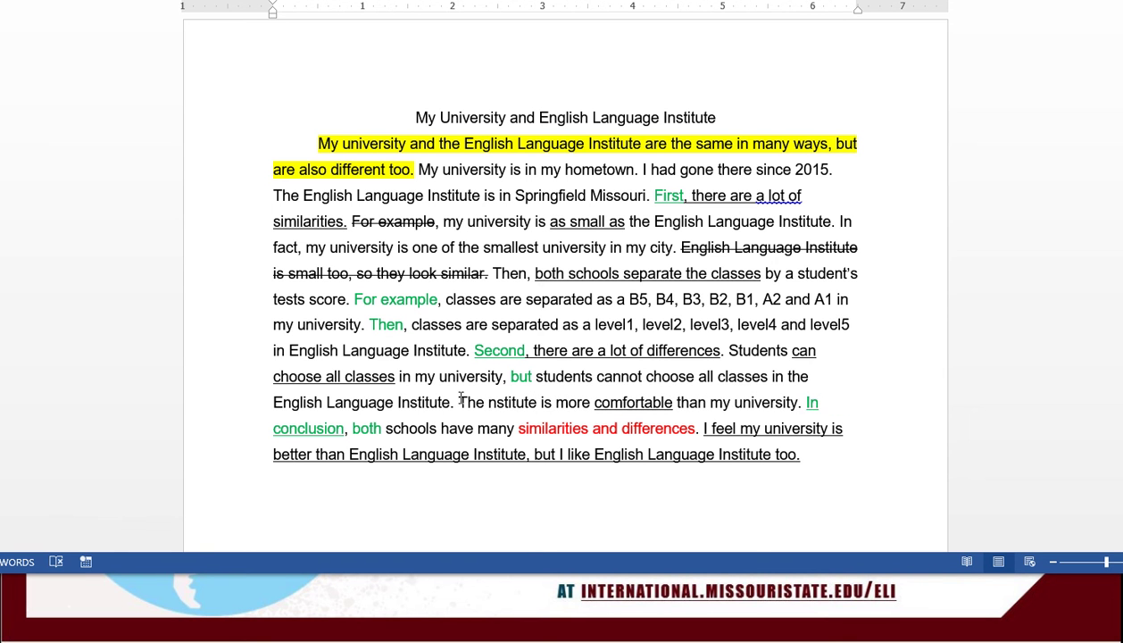
pyautogui.write('I')
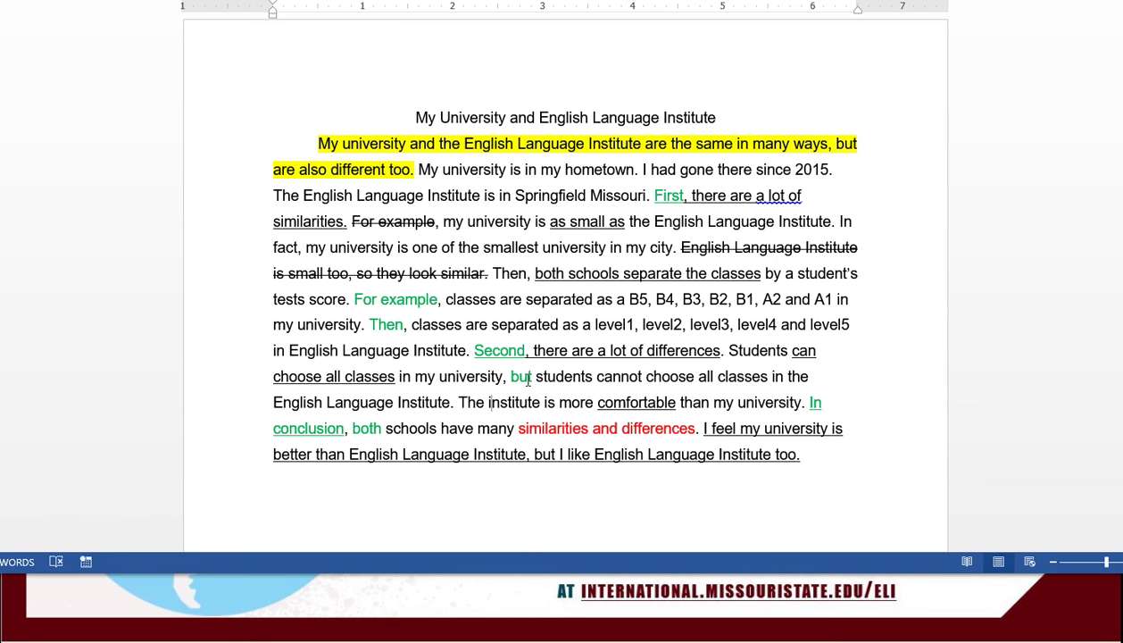
# Change "The" to "This" before "institute is more comfortable".
pyautogui.click(476, 400)
pyautogui.press('Delete')
pyautogui.press('Delete')
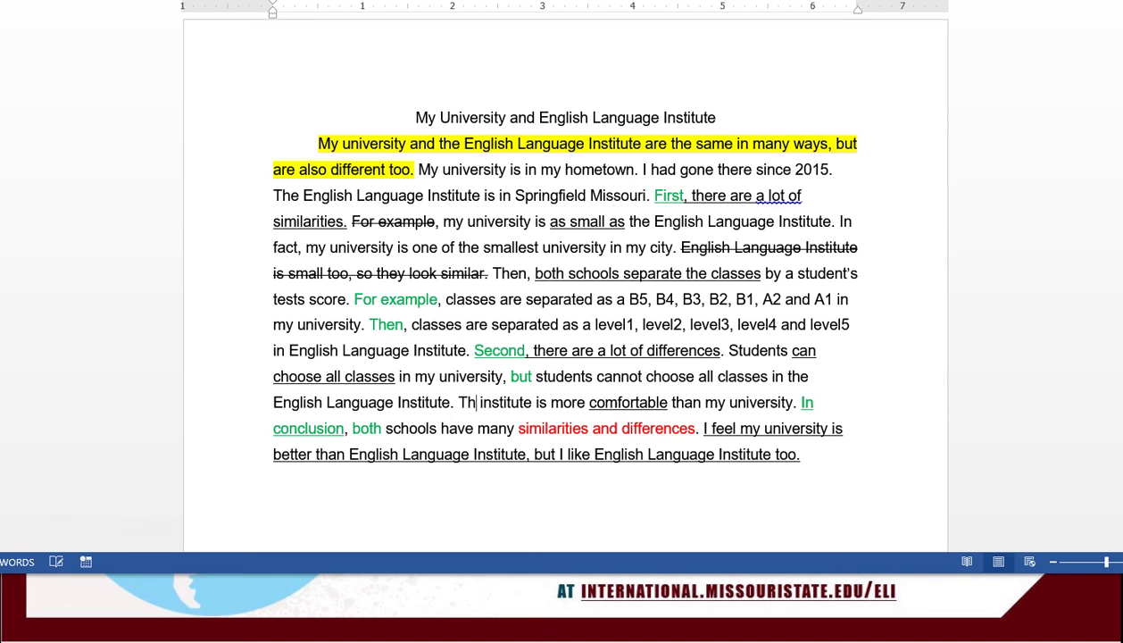
pyautogui.write('is')
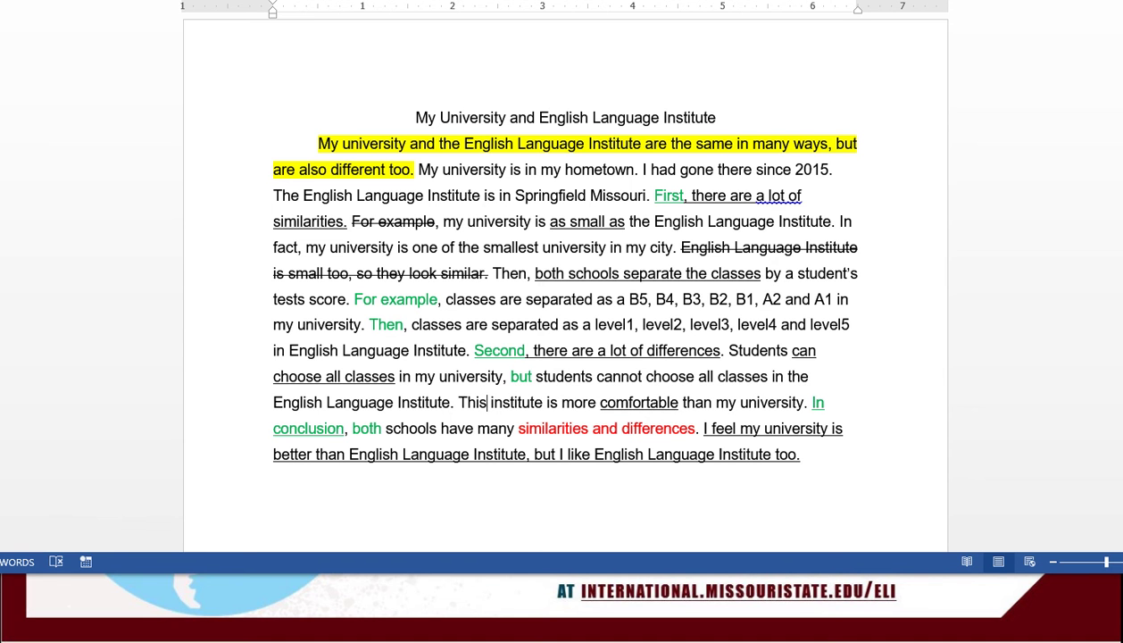
# Change "university" to "universities" after "one of the smallest" in the "In fact" sentence.
pyautogui.moveTo(413, 248); pyautogui.dragTo(539, 250)
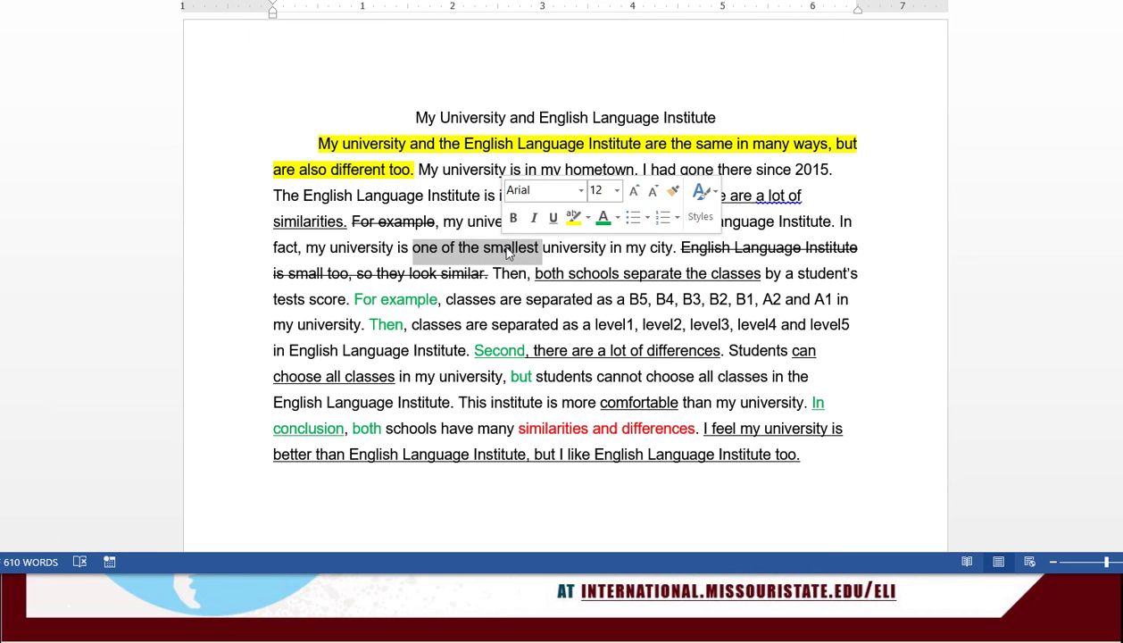
pyautogui.click(507, 252)
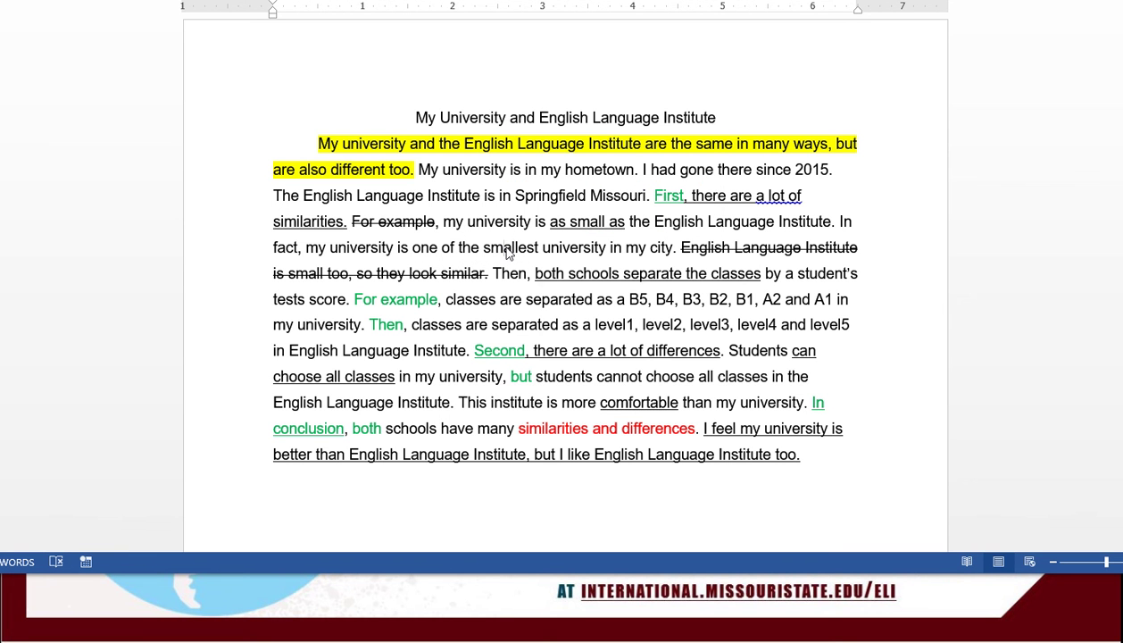
pyautogui.click(601, 249)
pyautogui.press('Delete')
pyautogui.write('ies')
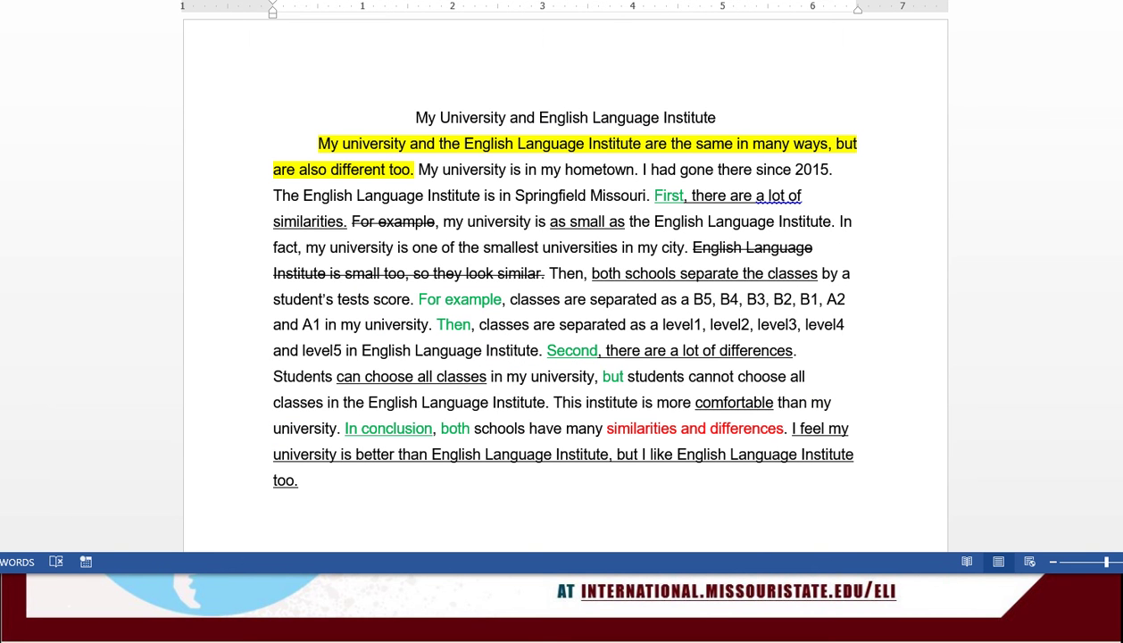
# Insert "of the" between "students cannot choose all" and "classes".
pyautogui.click(545, 272)
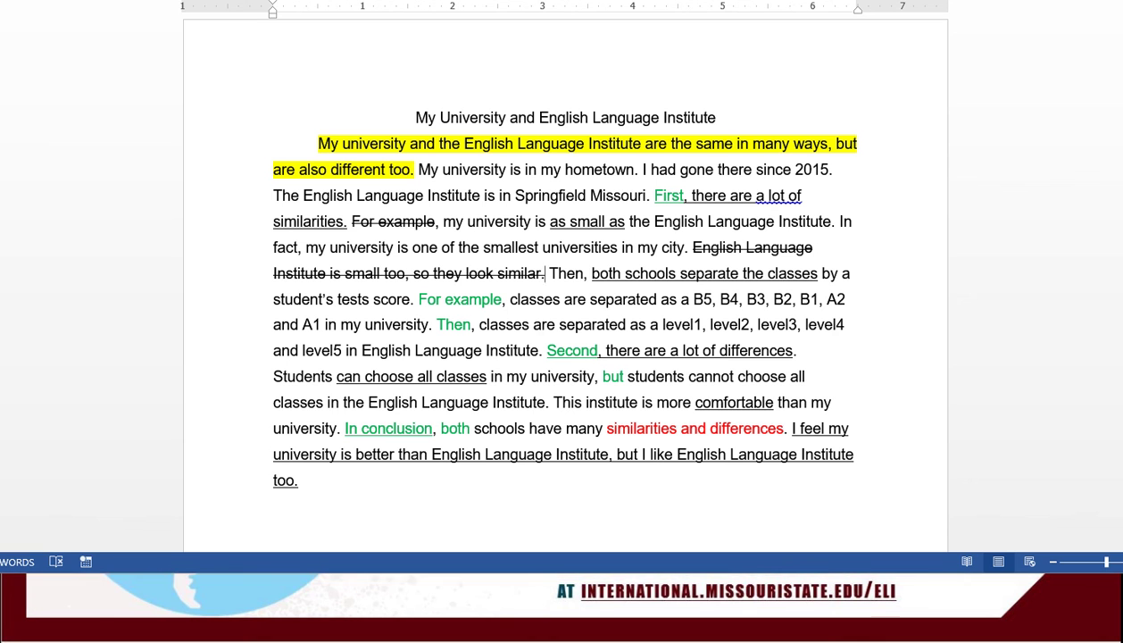
pyautogui.click(819, 380)
pyautogui.write('of the')
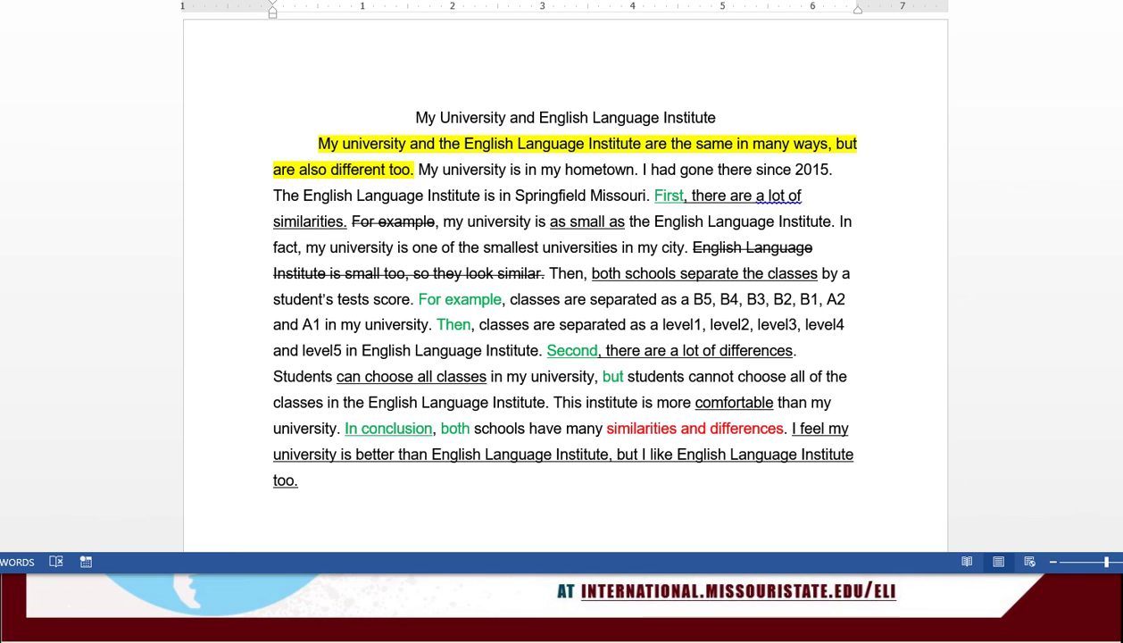